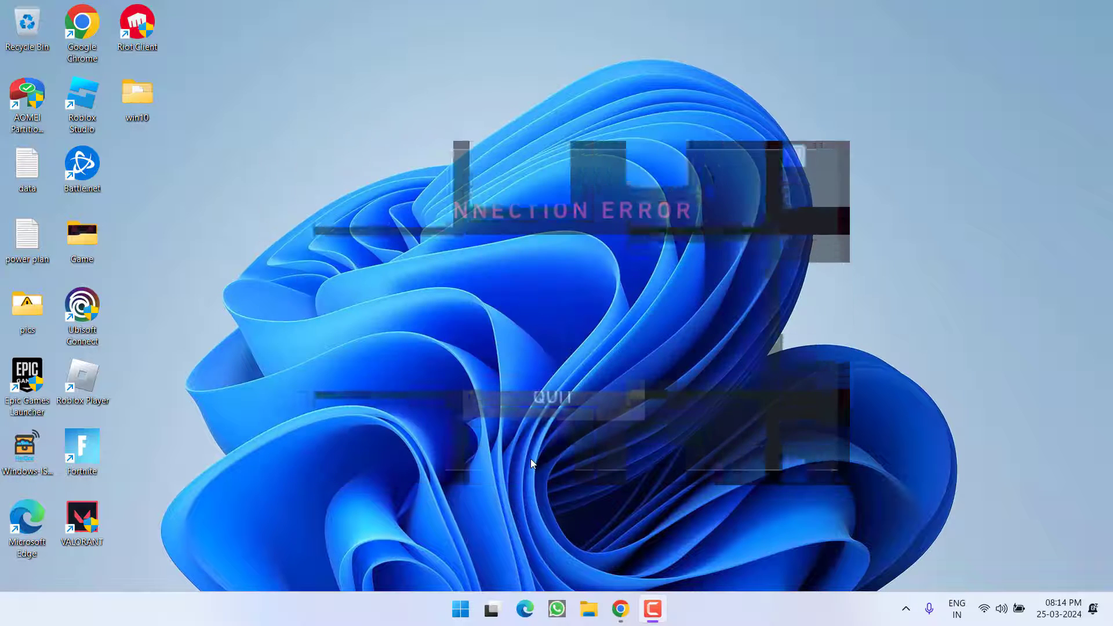
Clear the browser to the desktop and open the Services console with services.msc
click(620, 608)
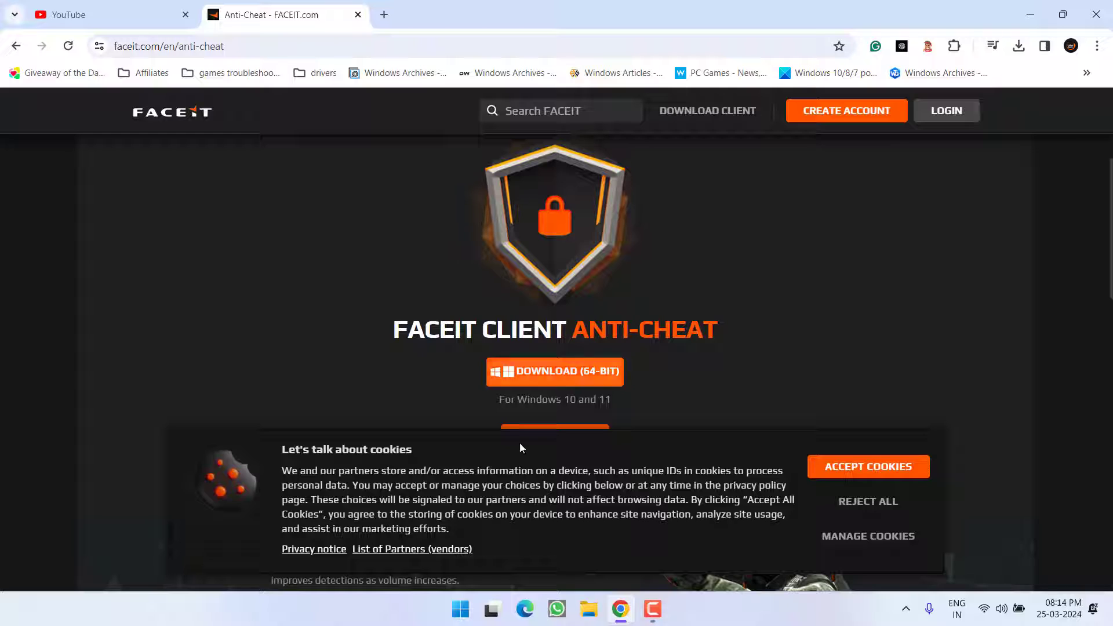
click(1029, 14)
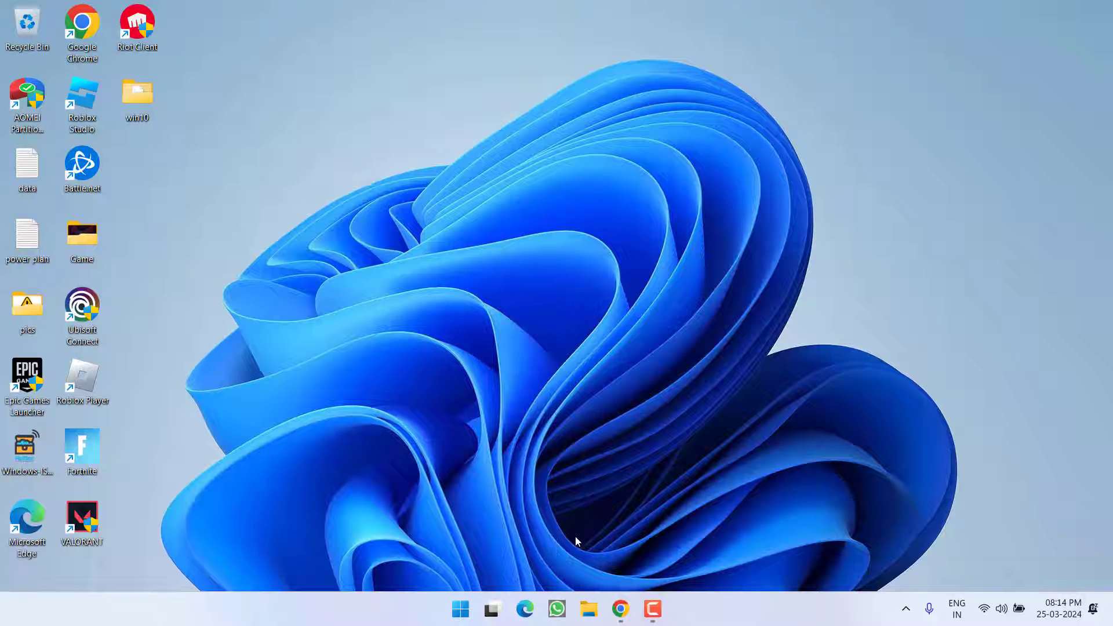
right_click(461, 608)
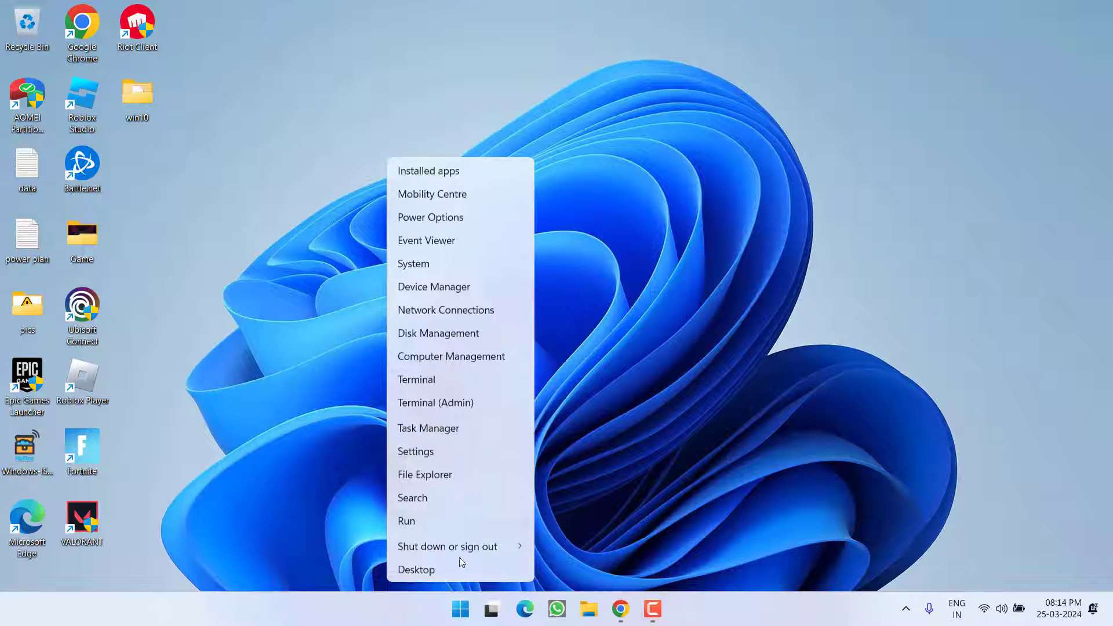
click(431, 524)
text(services.msc)
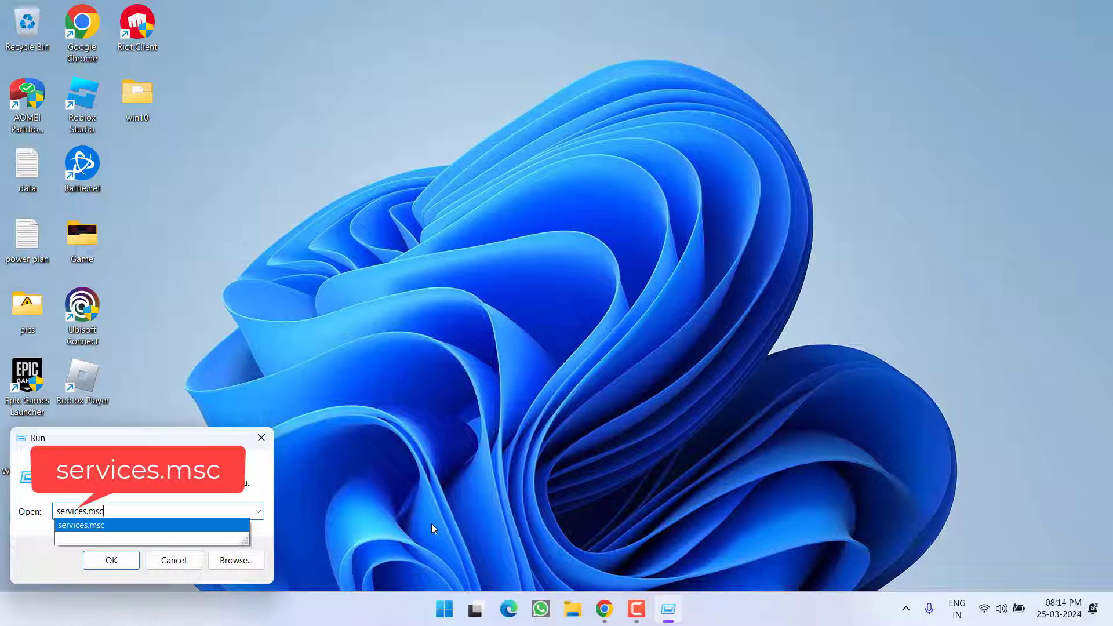
key(Return)
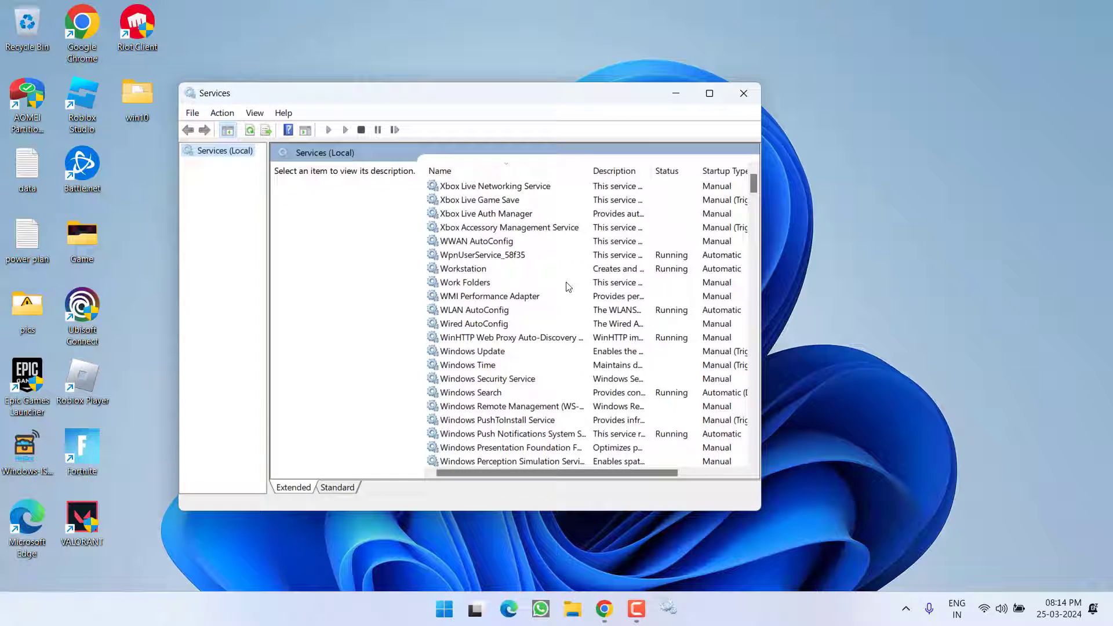
Set the vgc service's startup type to Automatic, start it, and confirm with OK
click(484, 284)
key(v)
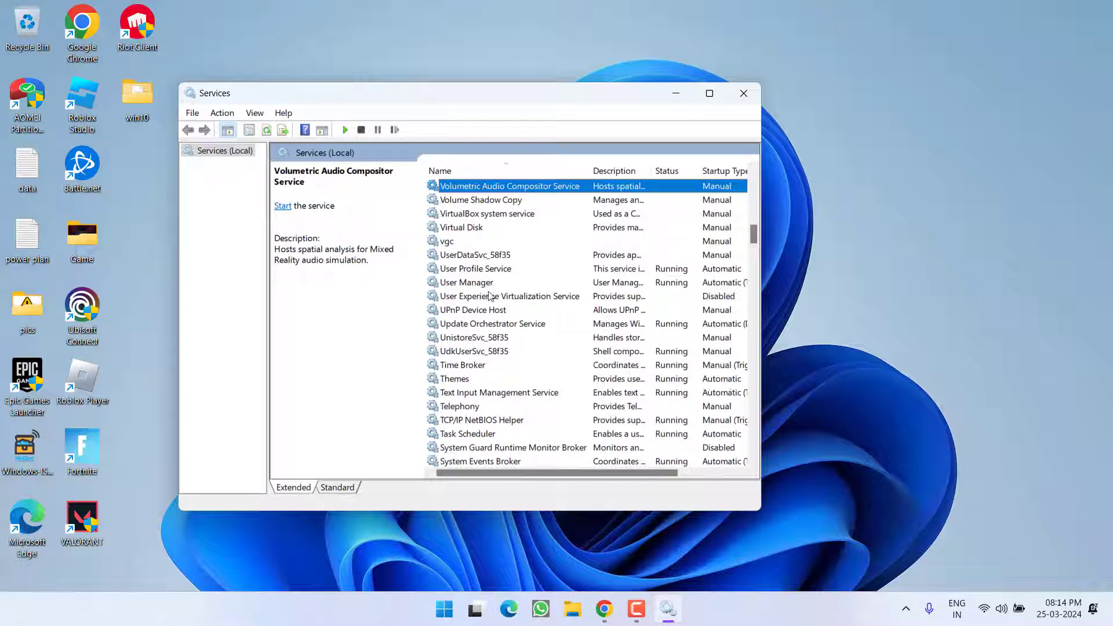
double_click(459, 241)
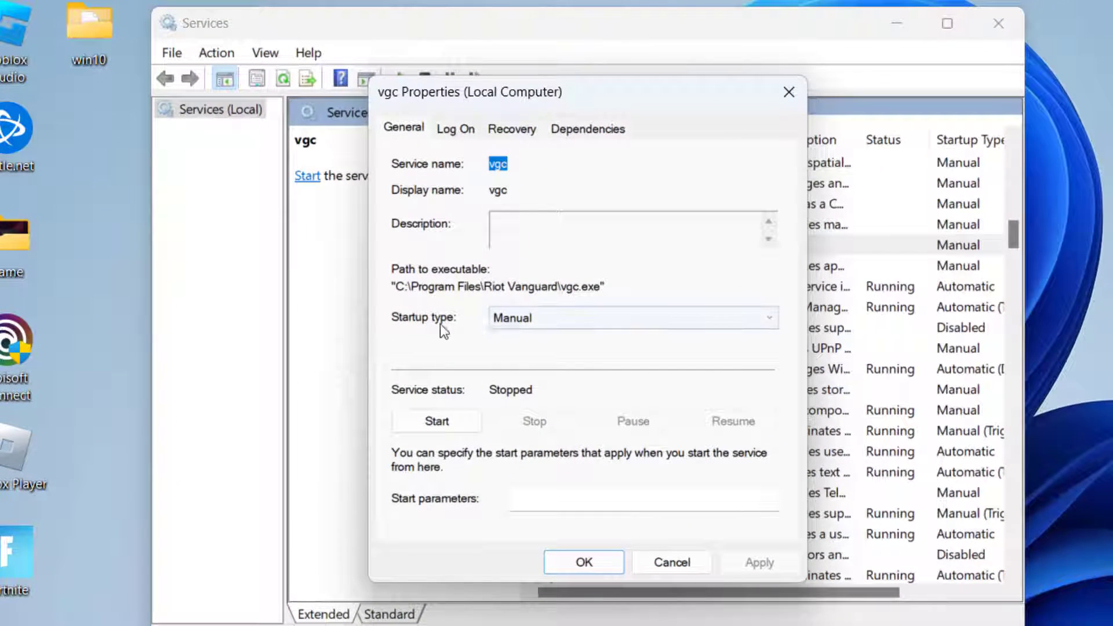
click(493, 316)
click(520, 349)
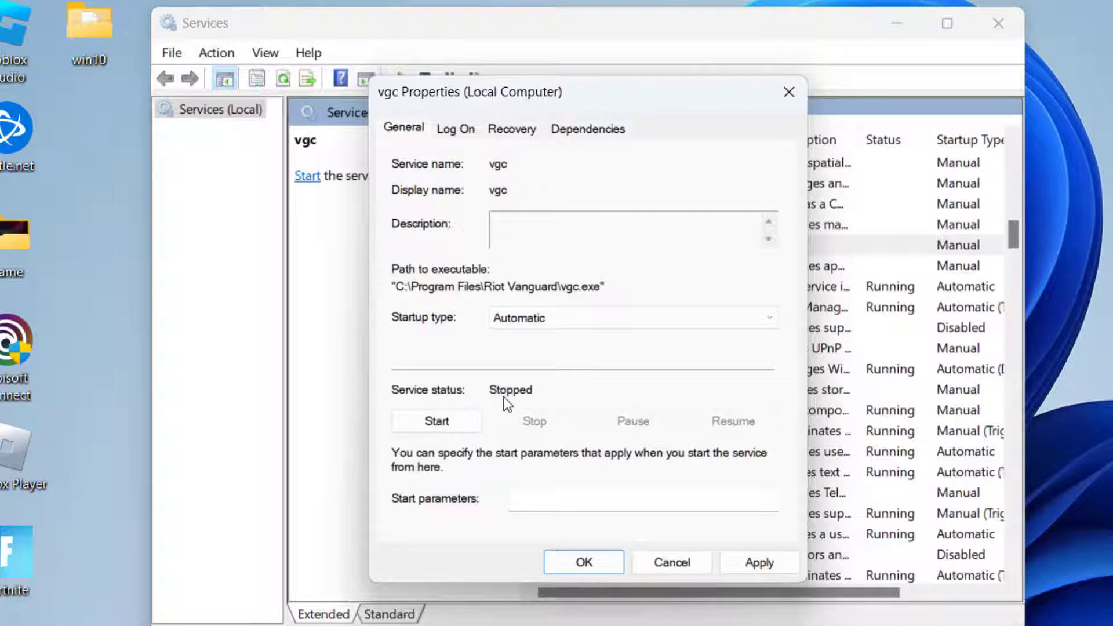
click(434, 422)
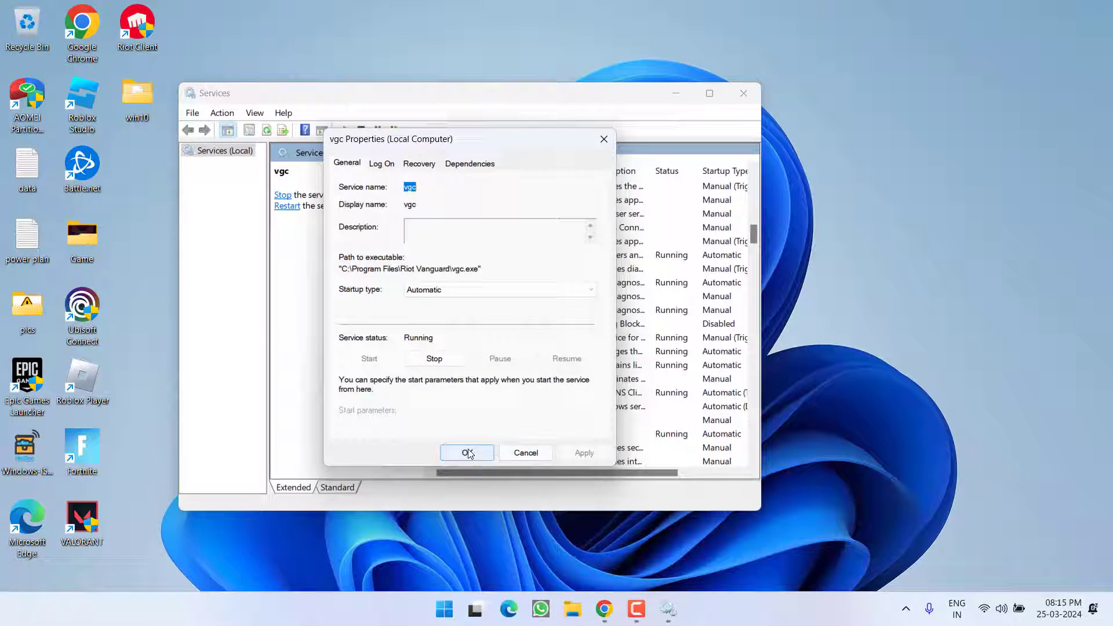
click(583, 562)
click(743, 93)
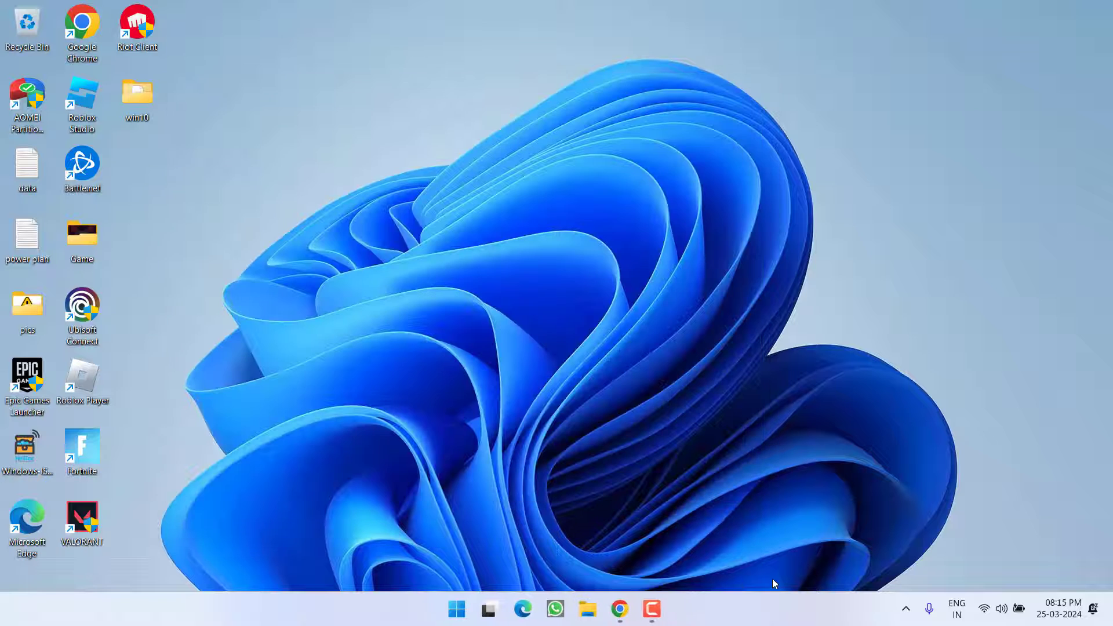
right_click(753, 610)
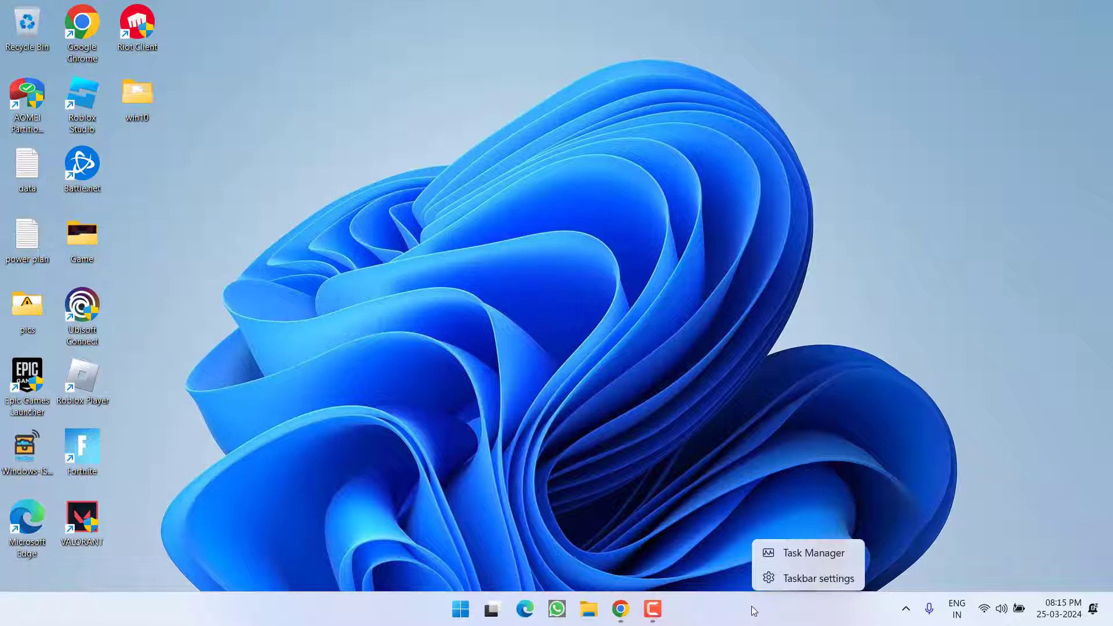
click(830, 552)
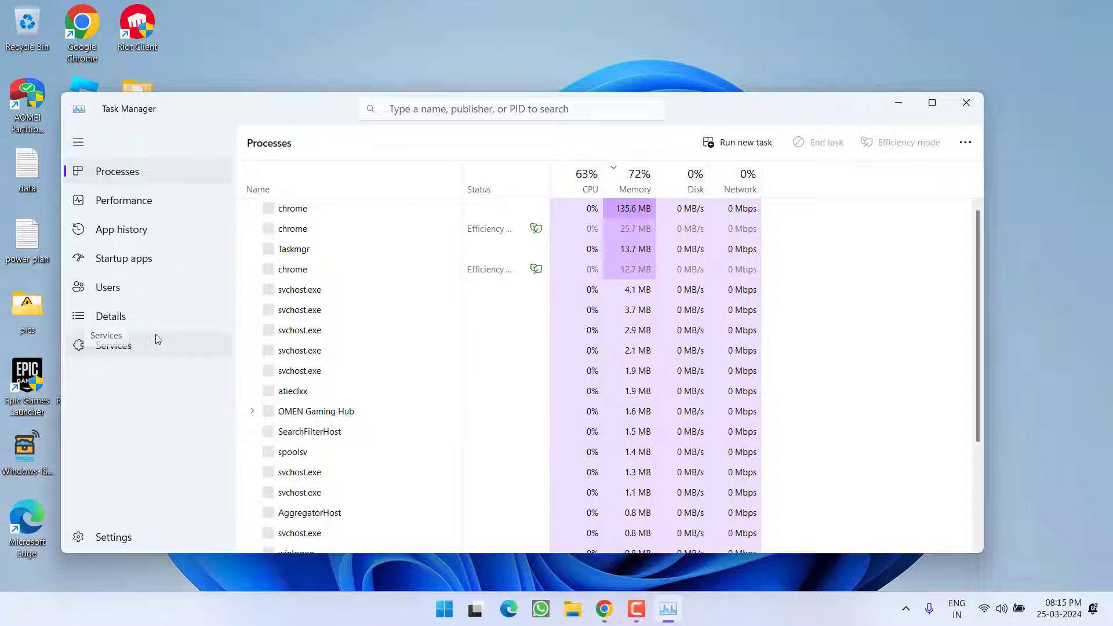
click(113, 346)
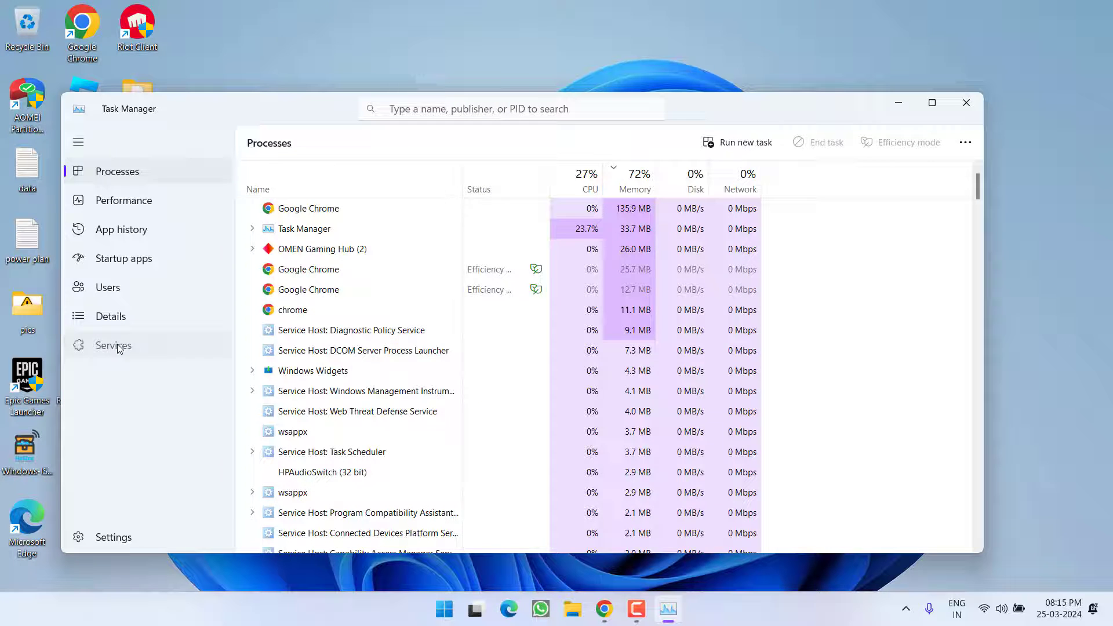
click(286, 363)
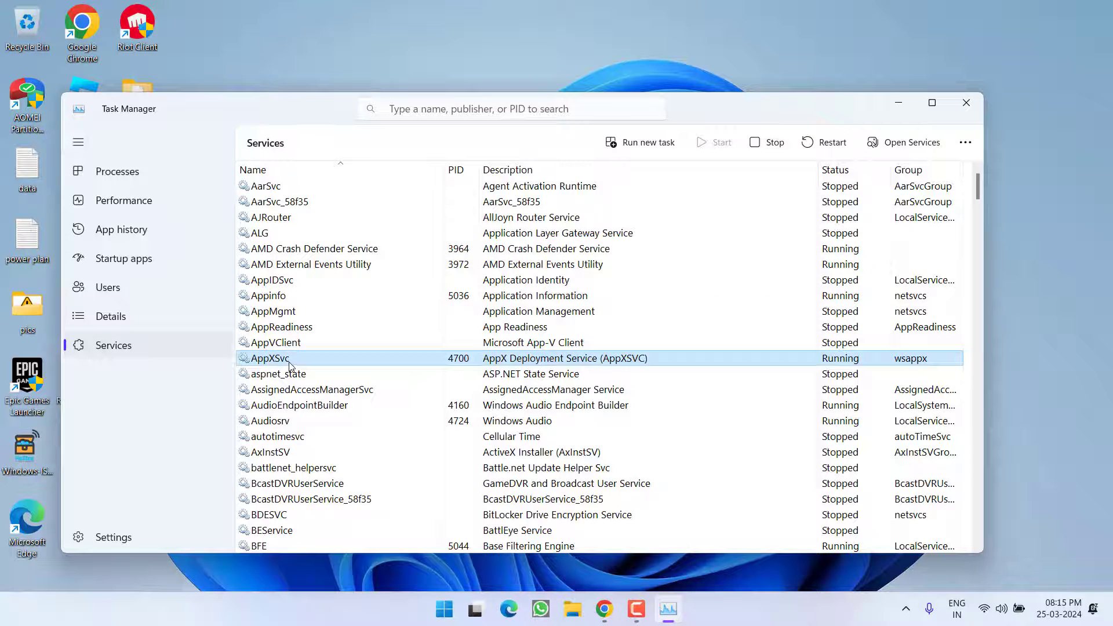
key(v)
click(271, 248)
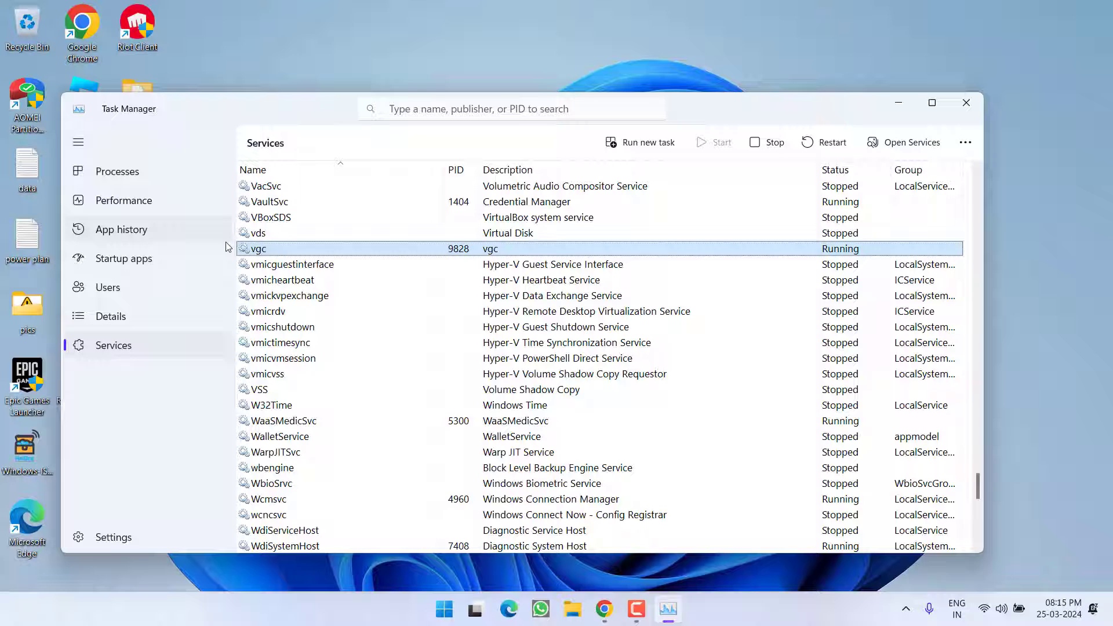
right_click(262, 254)
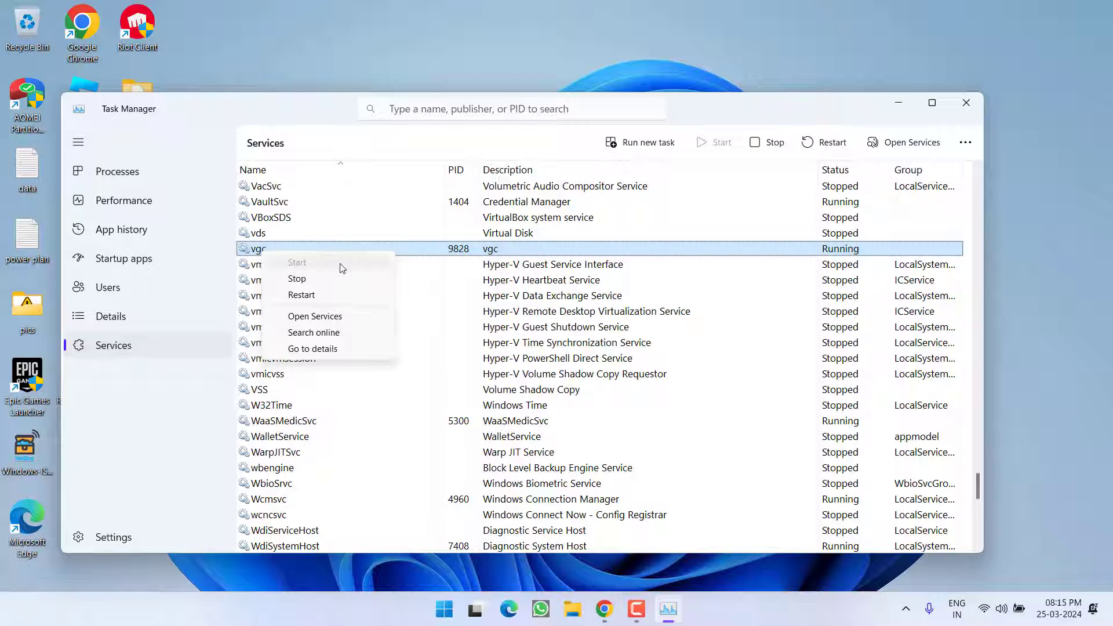
click(973, 111)
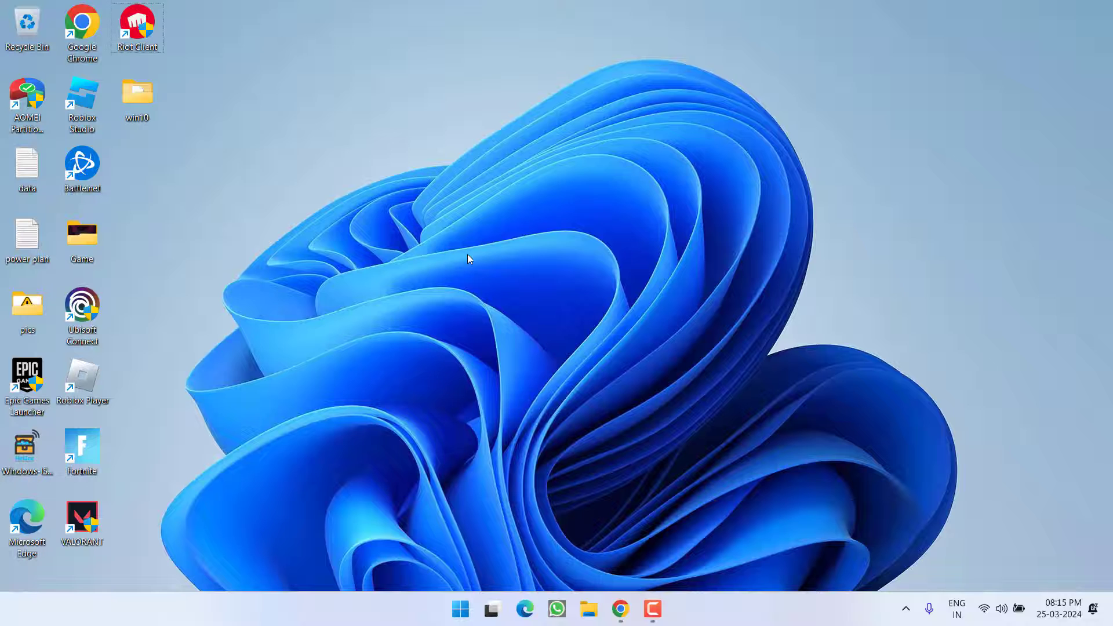
Open the Windows (C:) drive in File Explorer and show hidden files and folders
key(super+e)
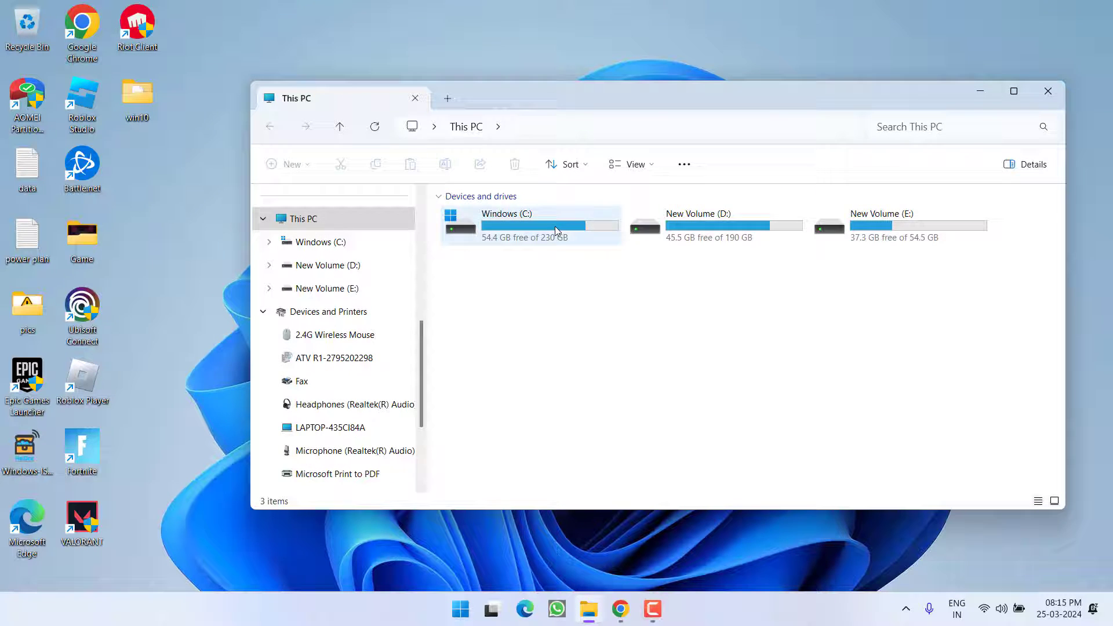
double_click(555, 226)
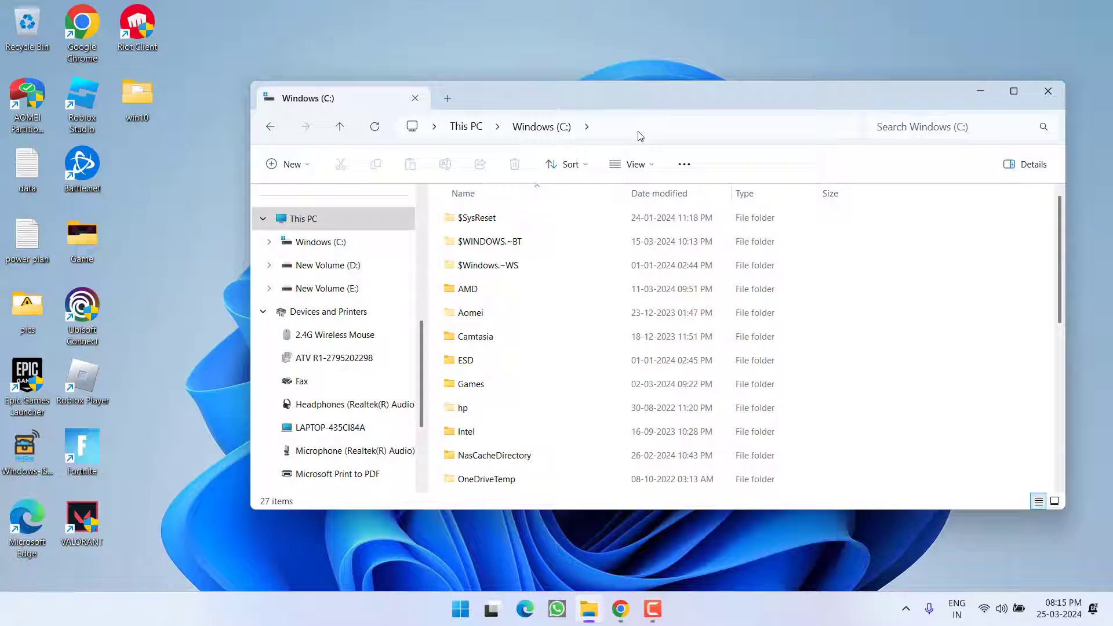
click(633, 164)
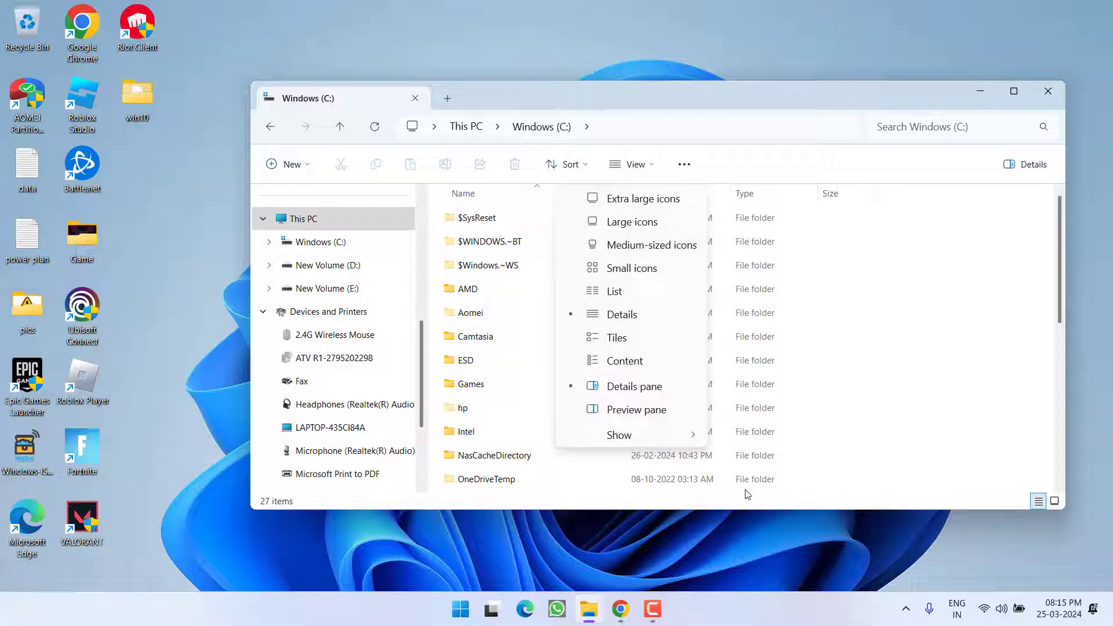
mouse_move(667, 436)
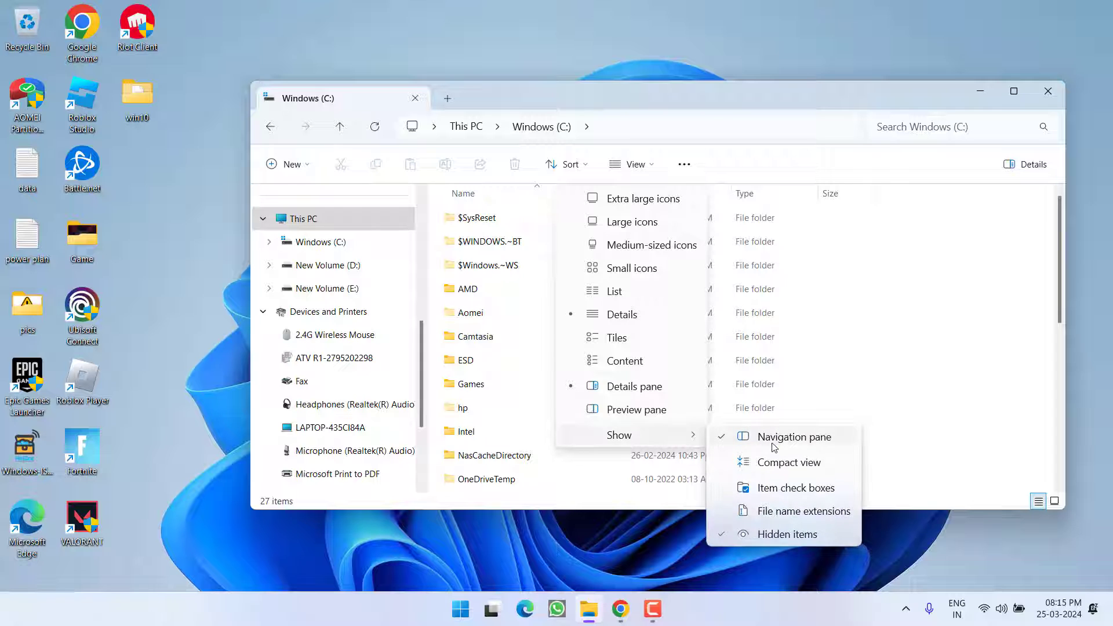
click(791, 537)
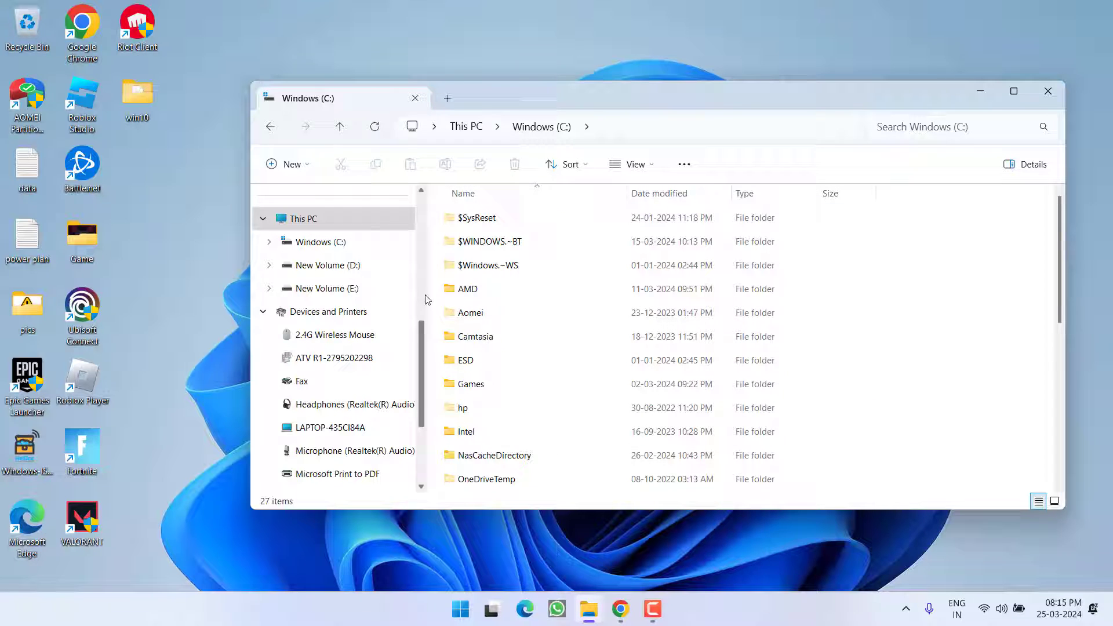
scroll(464, 301, down, 5)
Browse into ProgramData\Riot Games\Metadata\valorant.live
click(542, 285)
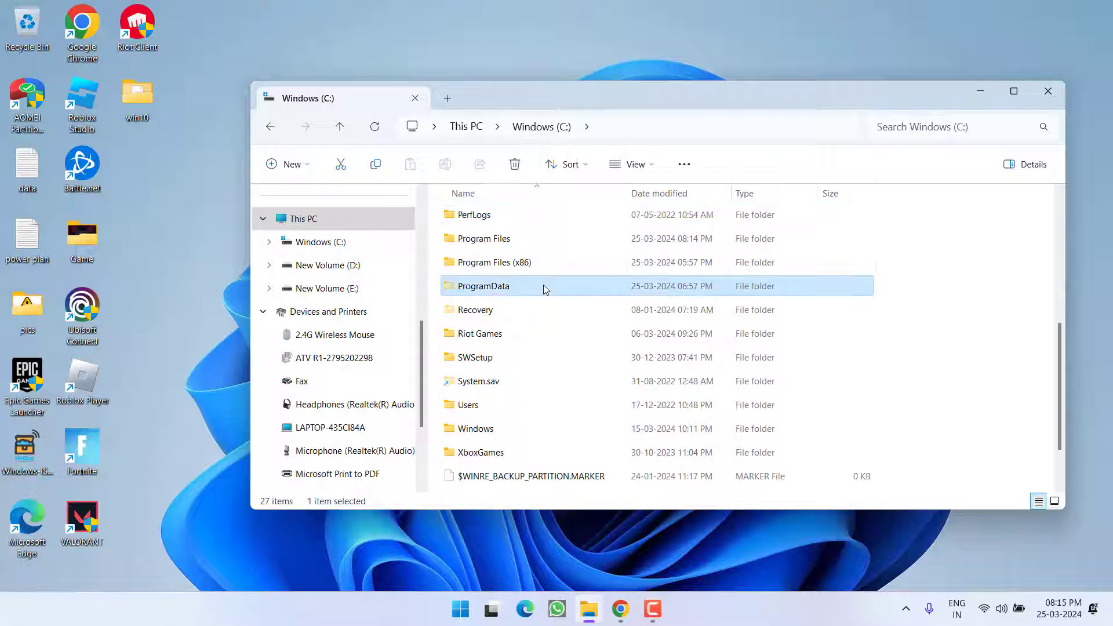
double_click(482, 287)
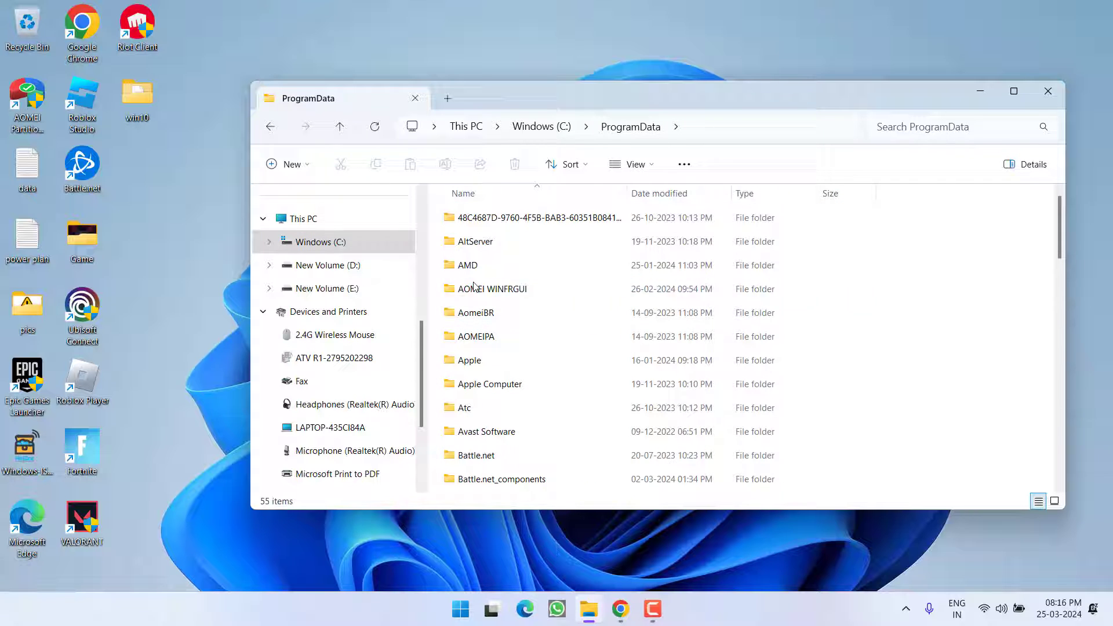
click(474, 289)
key(r)
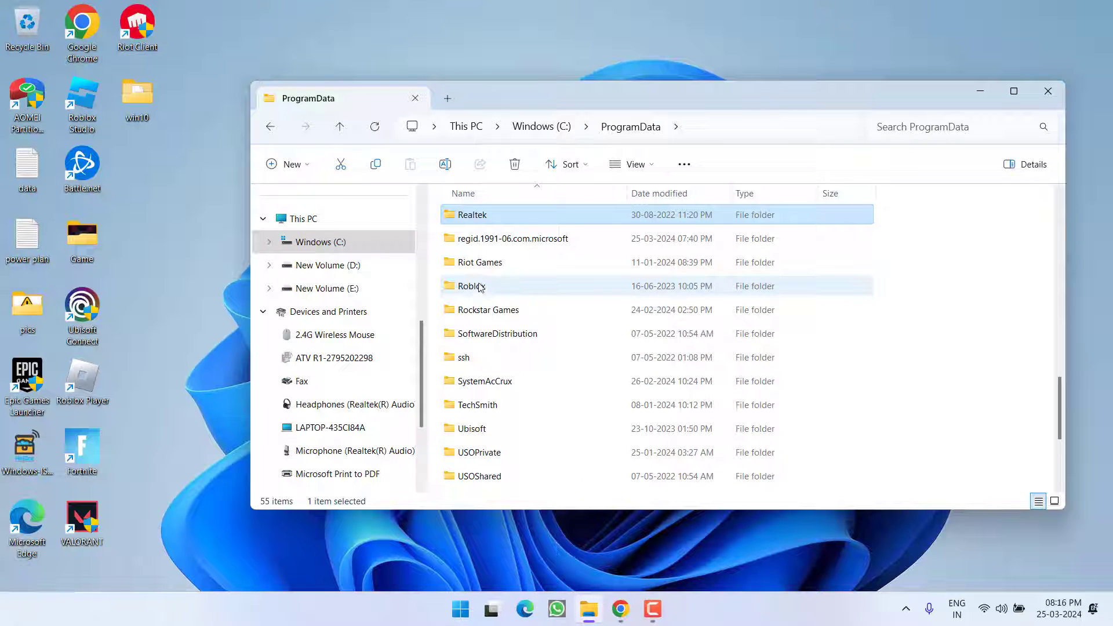
click(475, 261)
double_click(475, 263)
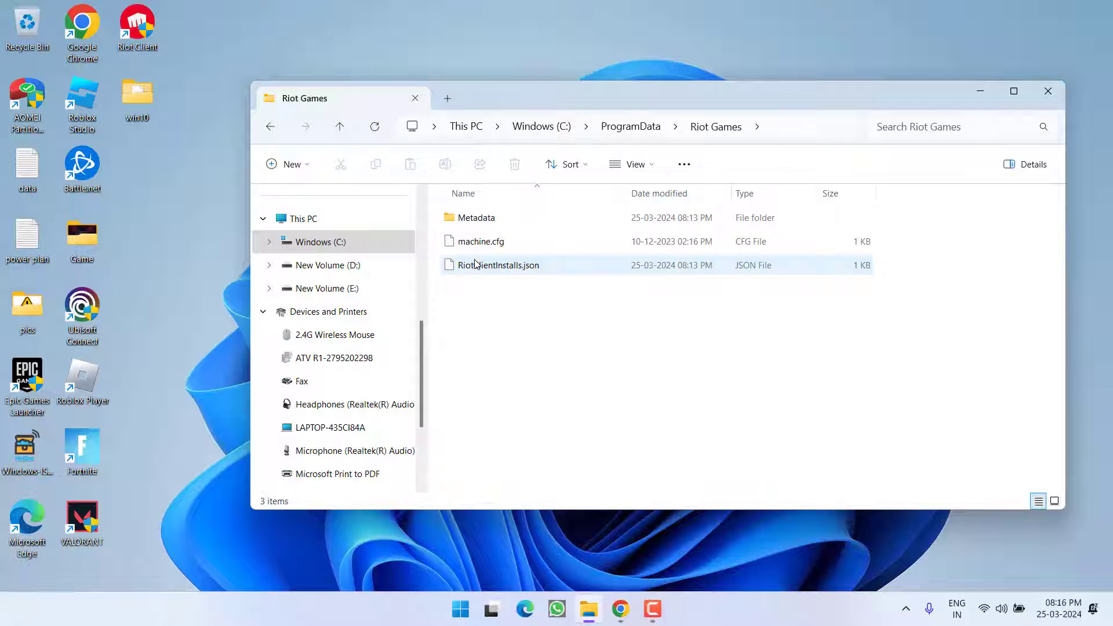
click(481, 223)
double_click(481, 222)
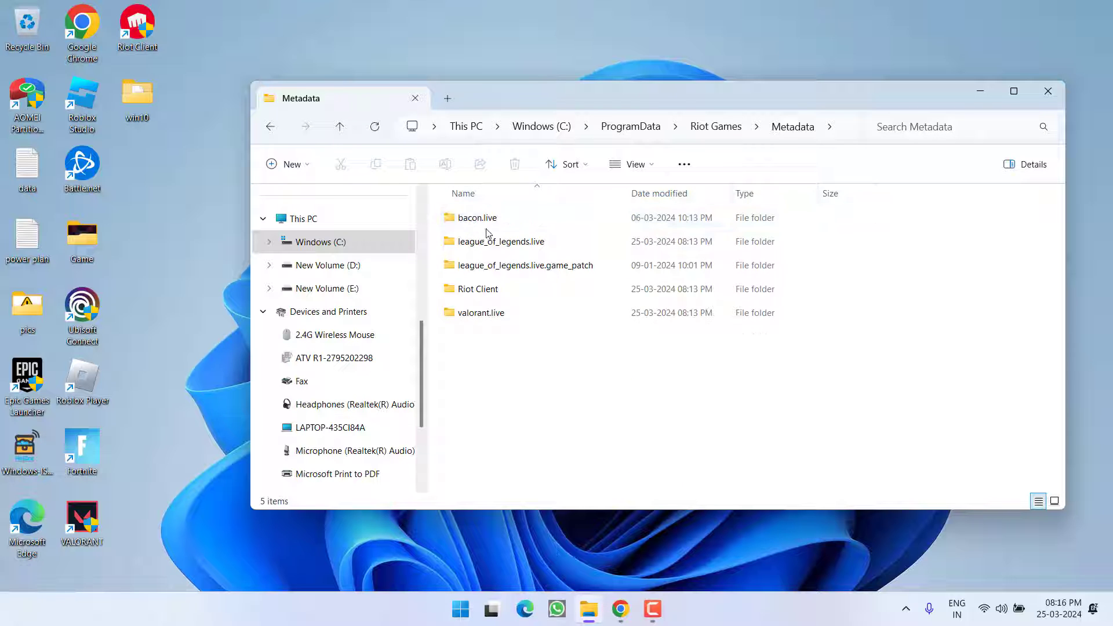
click(475, 316)
double_click(475, 316)
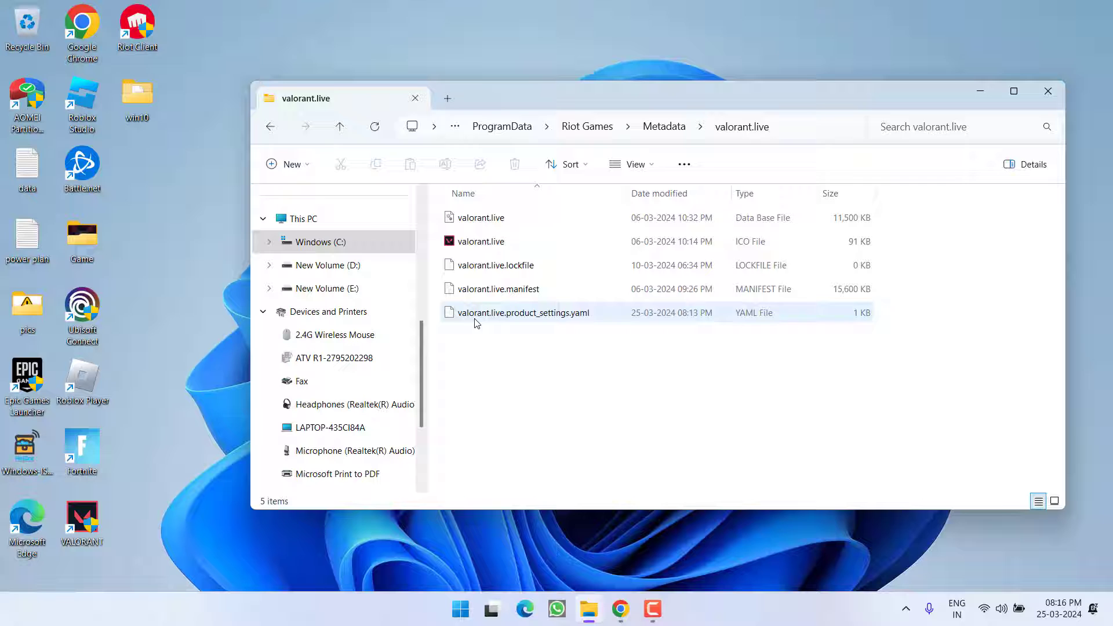
Open valorant.live.product_settings.yaml in Notepad
click(462, 316)
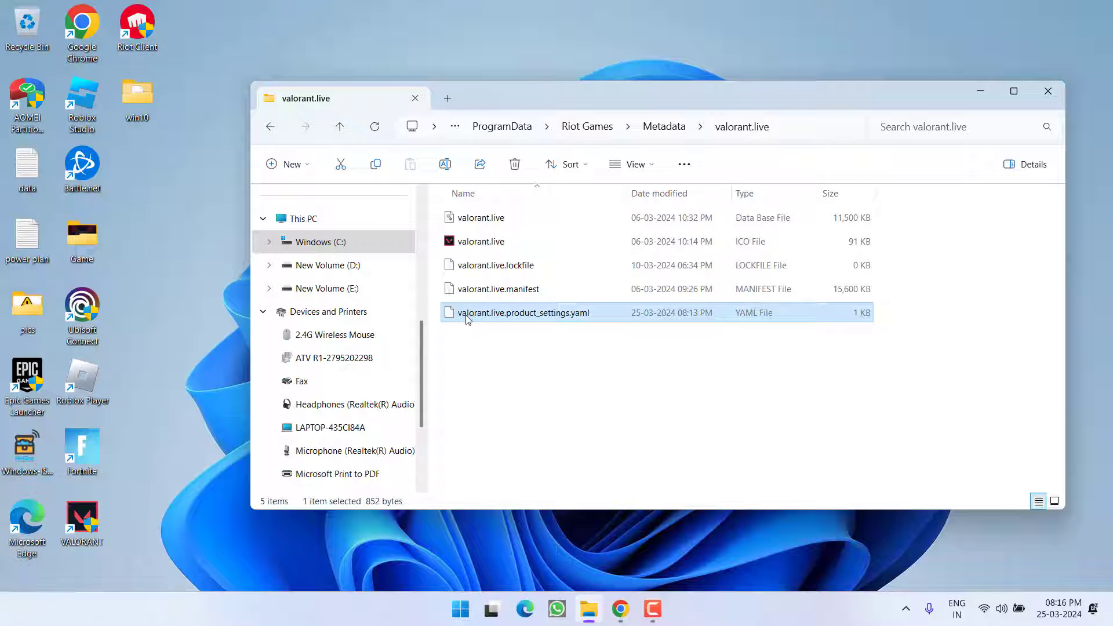
right_click(545, 314)
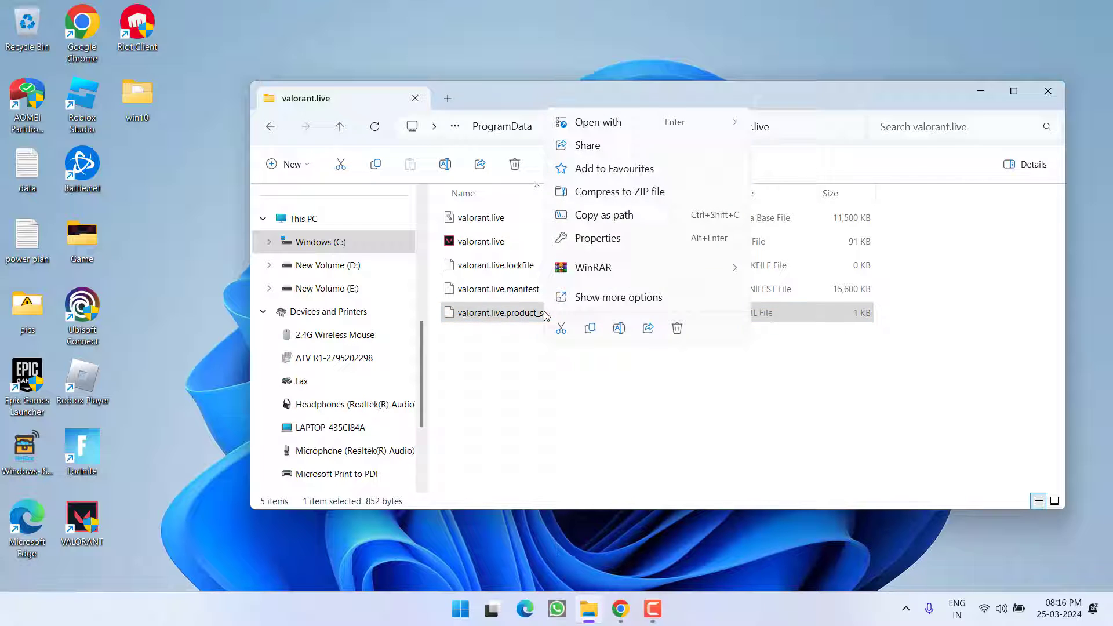
mouse_move(634, 123)
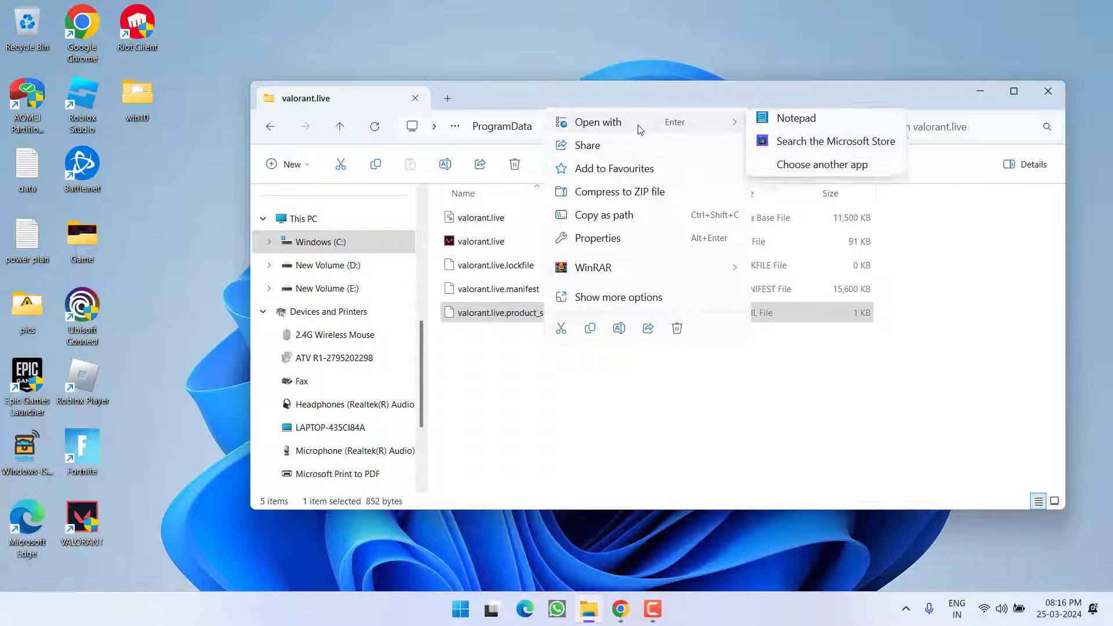
click(786, 127)
click(421, 316)
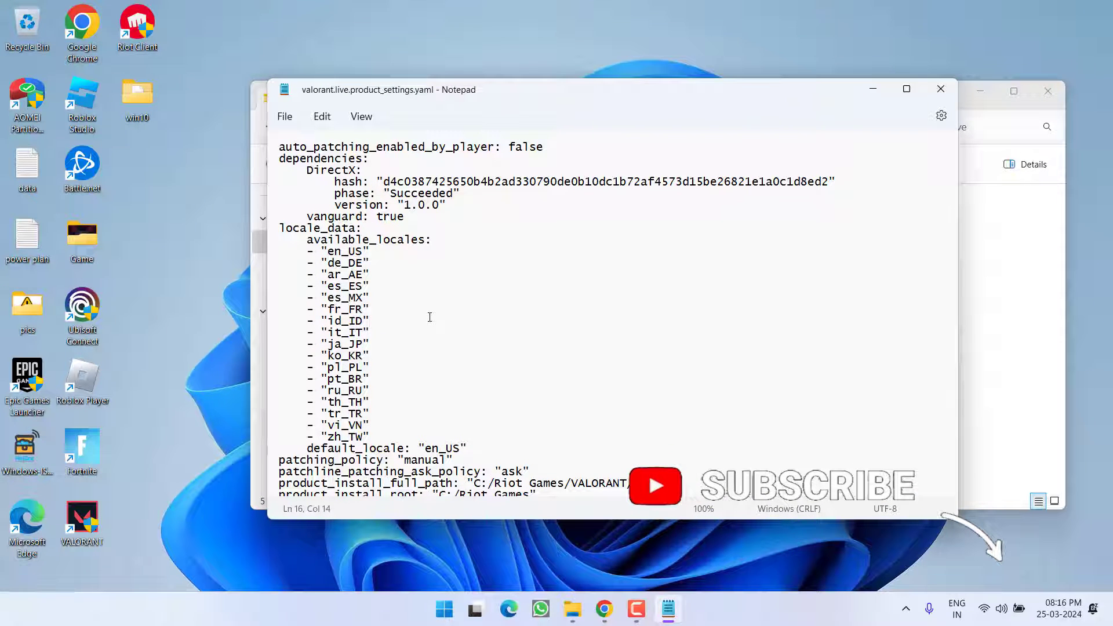
Search for 'should' and select the true value on the should_repair line
key(ctrl+f)
text(sh)
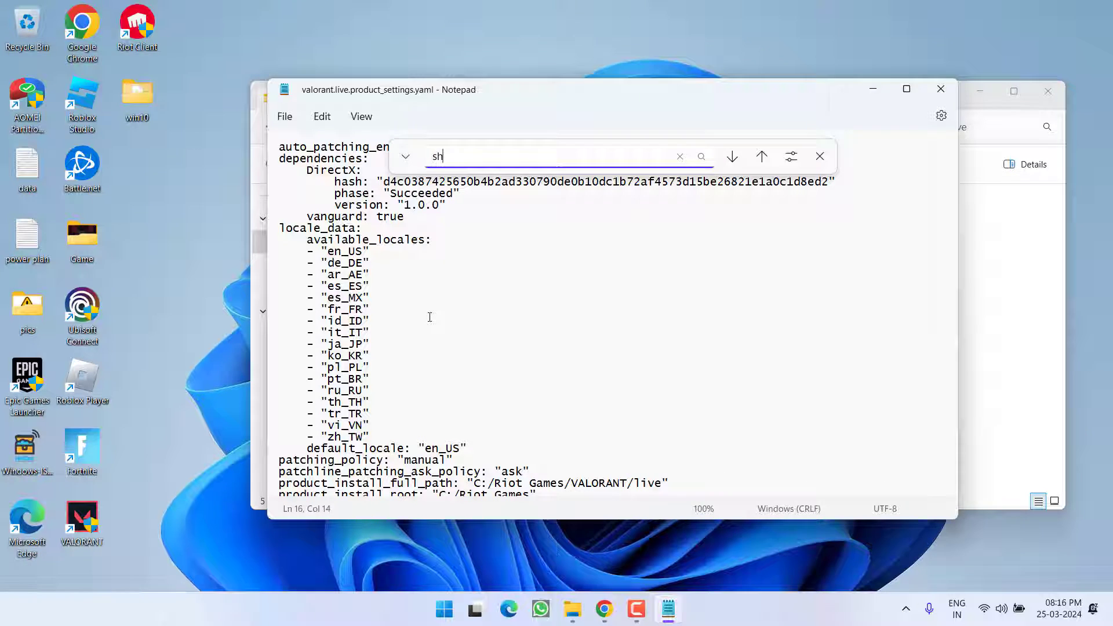
text(ould)
key(Return)
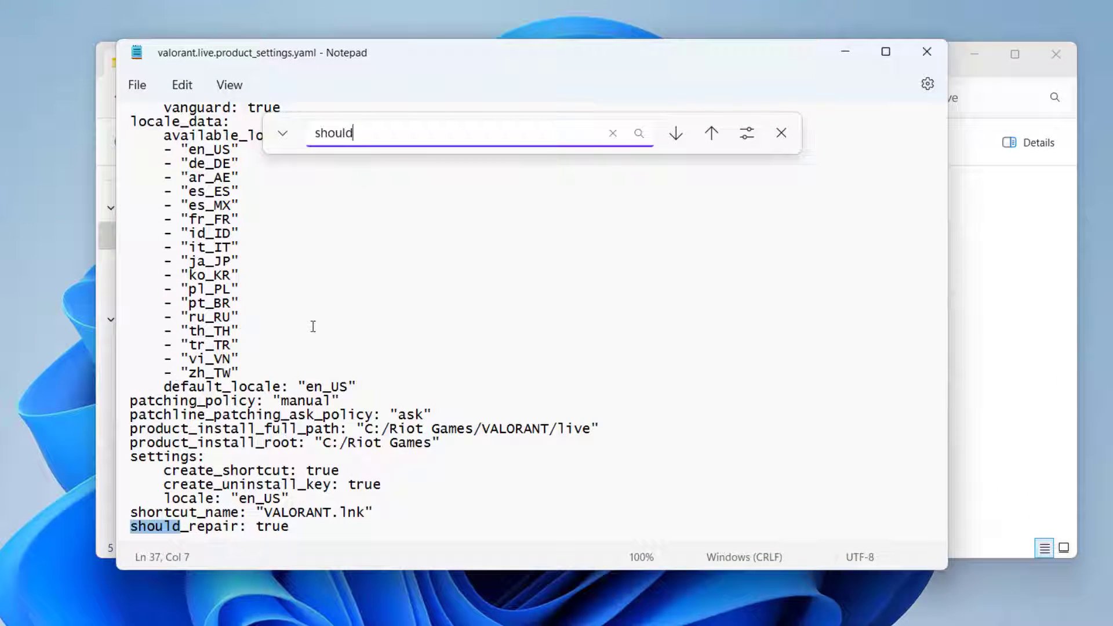
scroll(312, 433, down, 1)
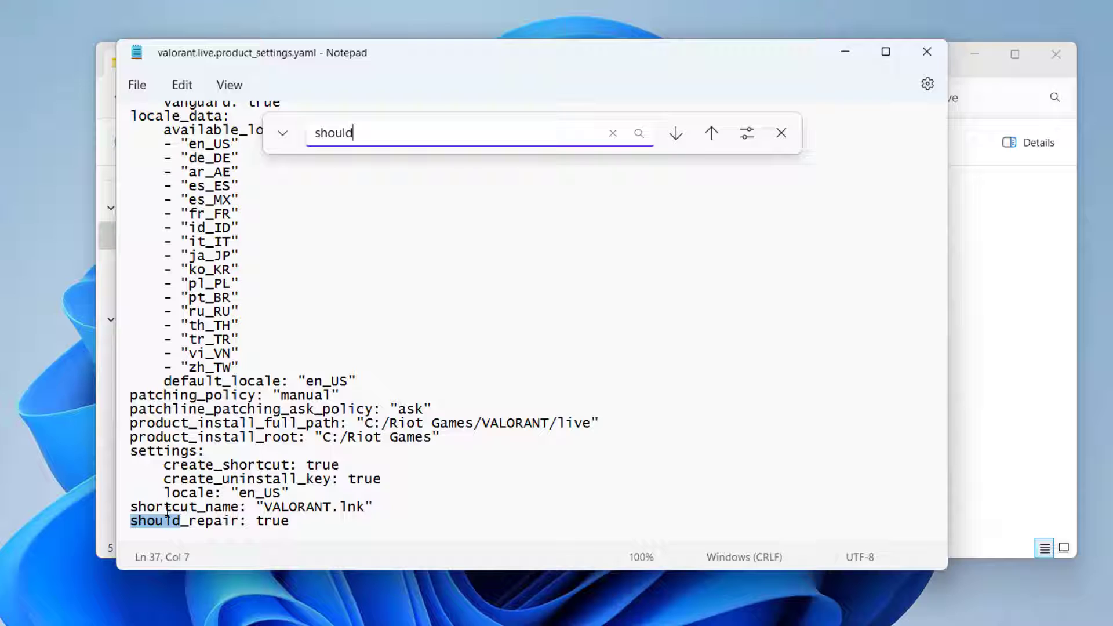
click(285, 522)
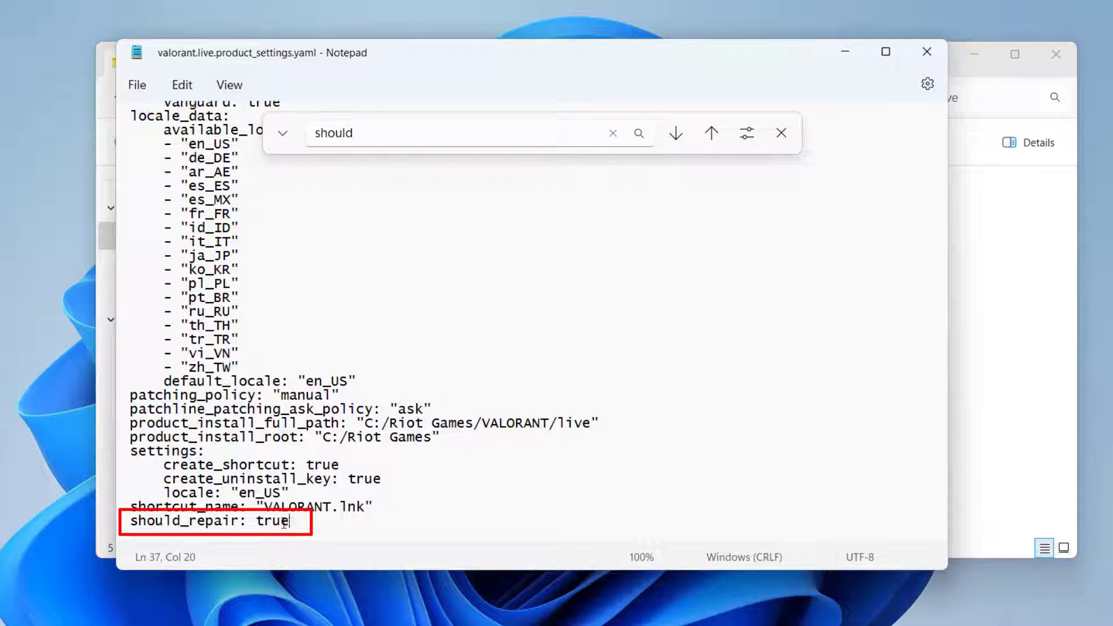
drag(284, 522, 259, 519)
Save the yaml file, then close Notepad and the valorant.live Explorer window
click(139, 84)
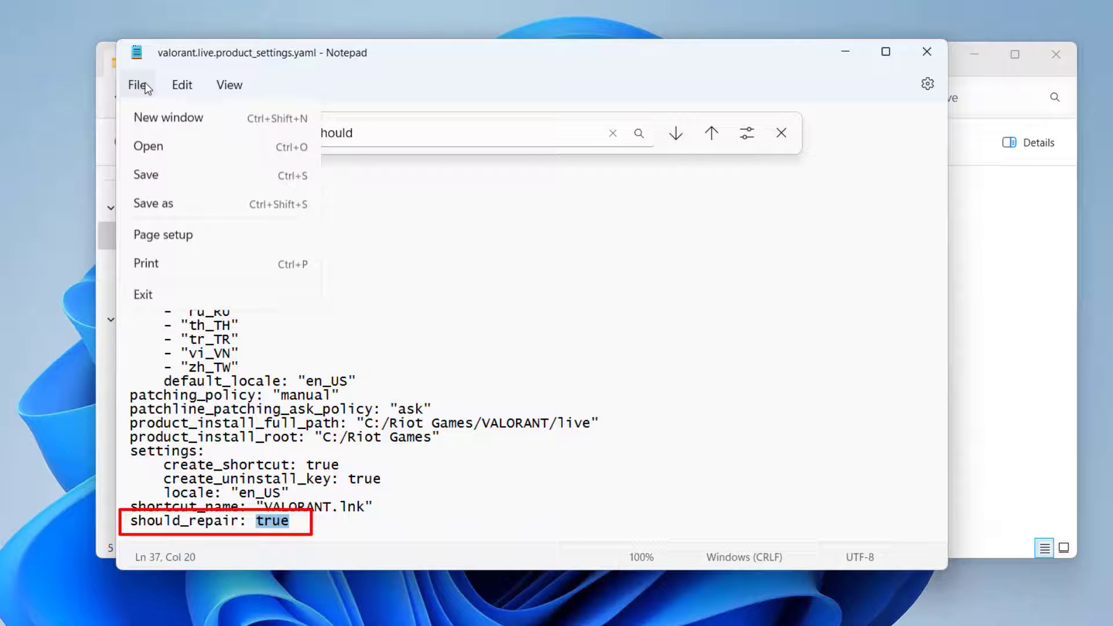
click(145, 201)
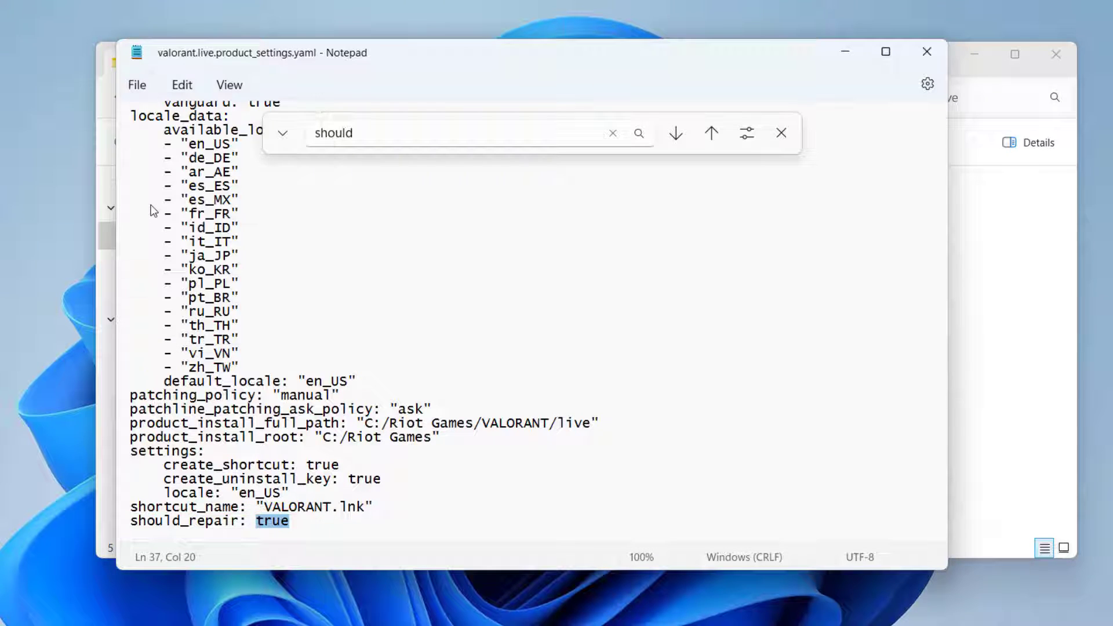
click(927, 58)
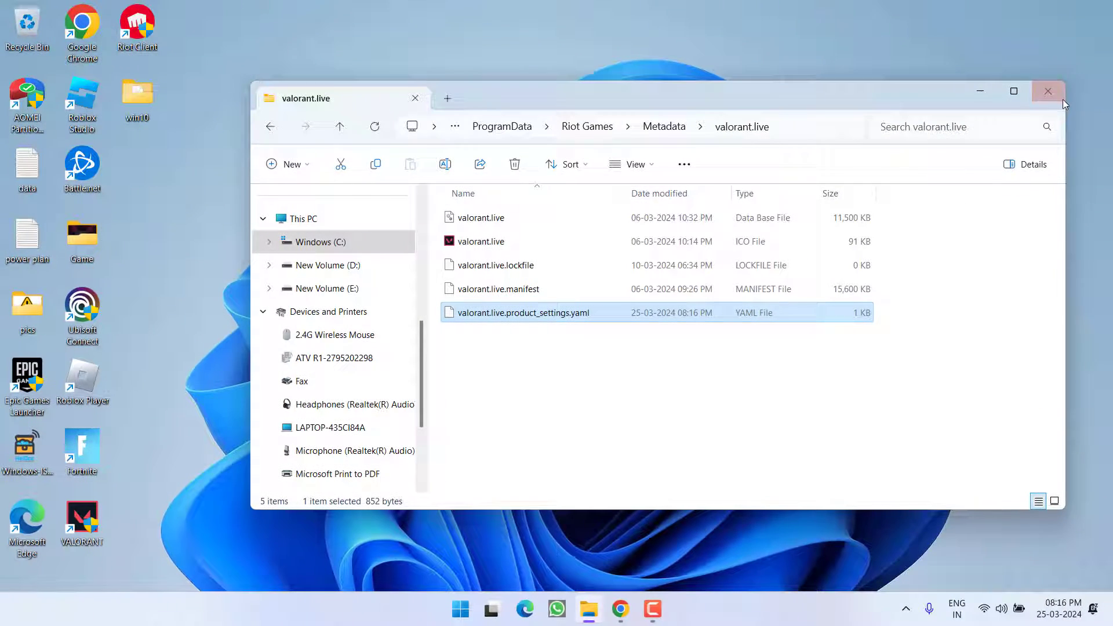
click(1054, 56)
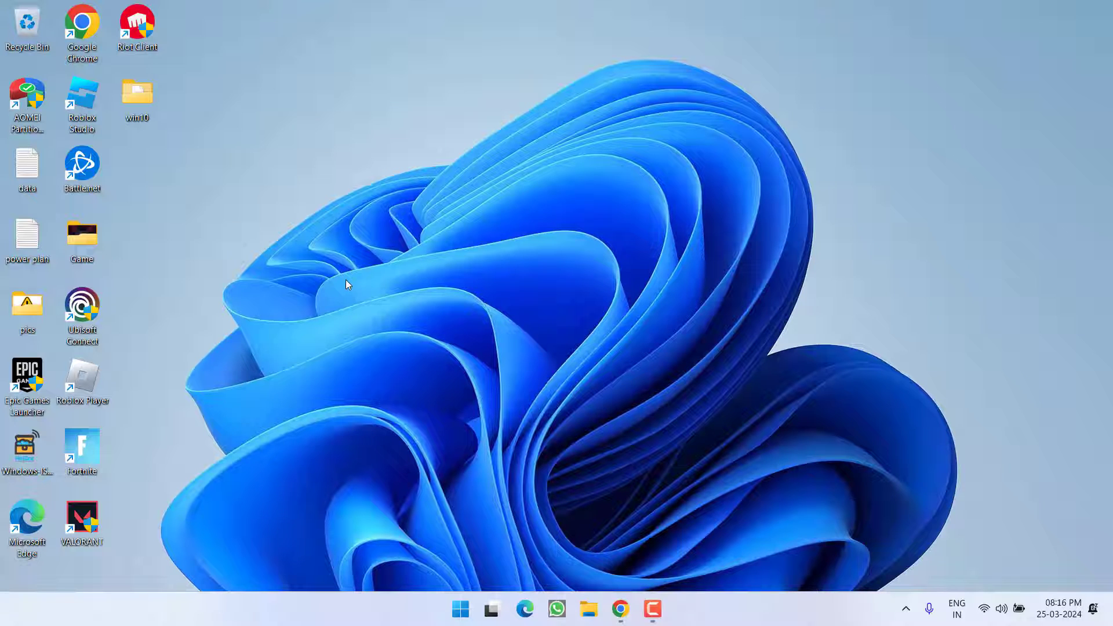
Launch Command Prompt as administrator from a Start search for cmd
click(459, 597)
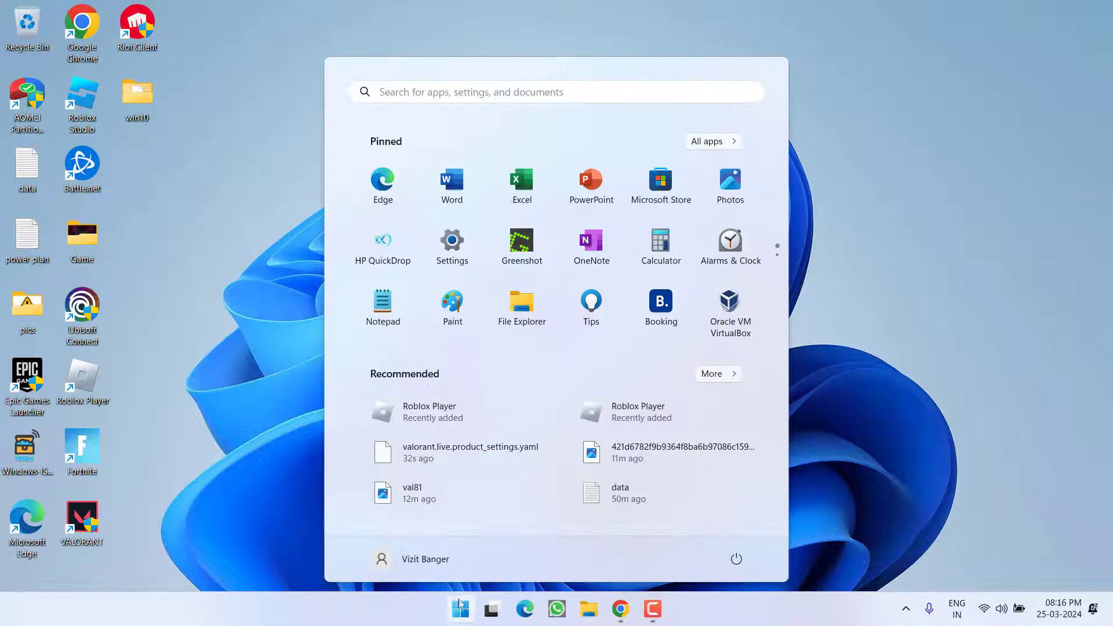
text(cmd)
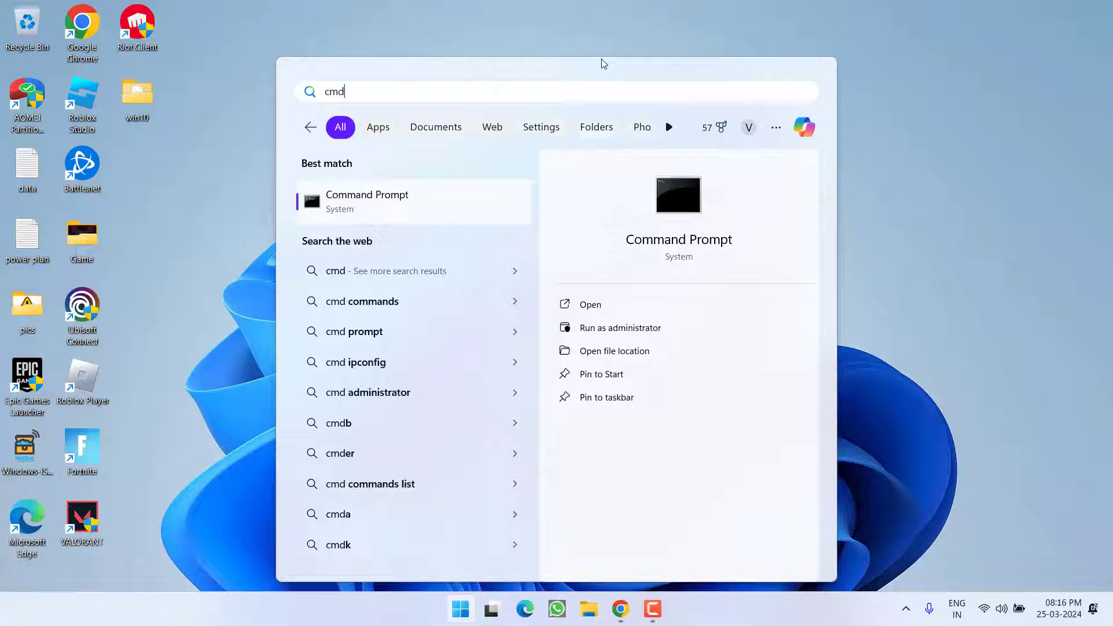
click(613, 328)
click(492, 416)
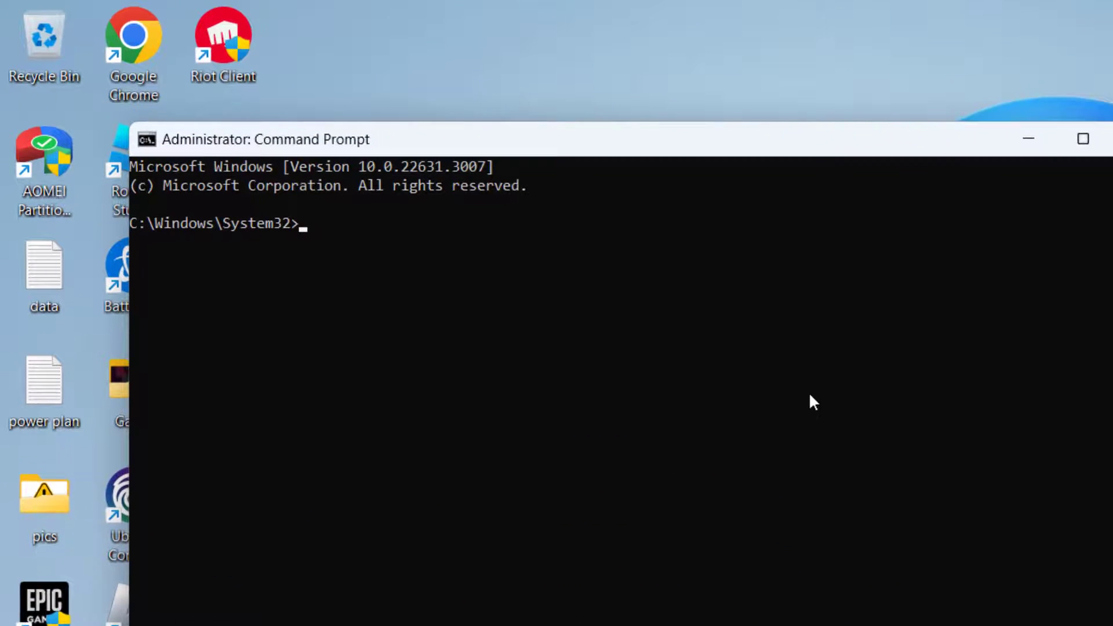
Run 'sc delete vgc' and 'sc delete vgk' to remove both Vanguard services
text(sc delete )
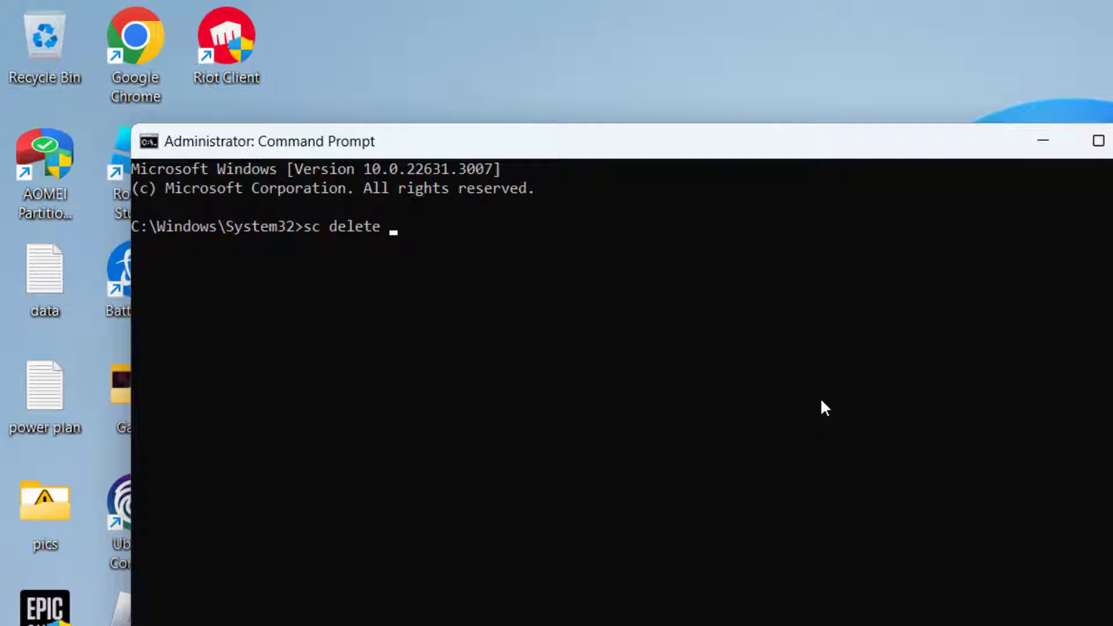
text(vgc)
key(Return)
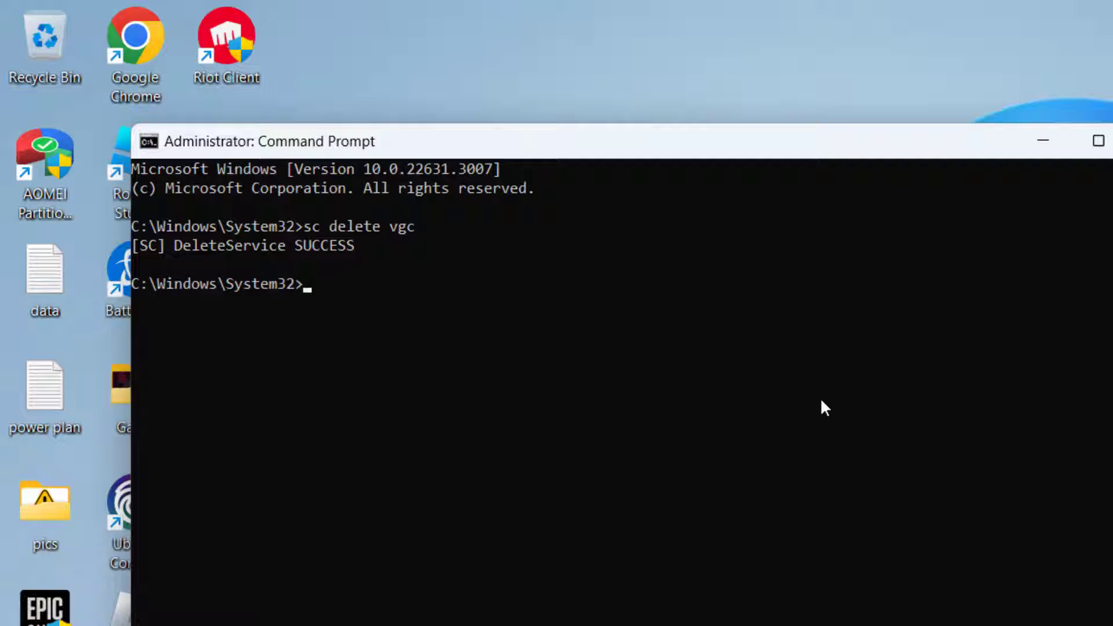
text(sc delete)
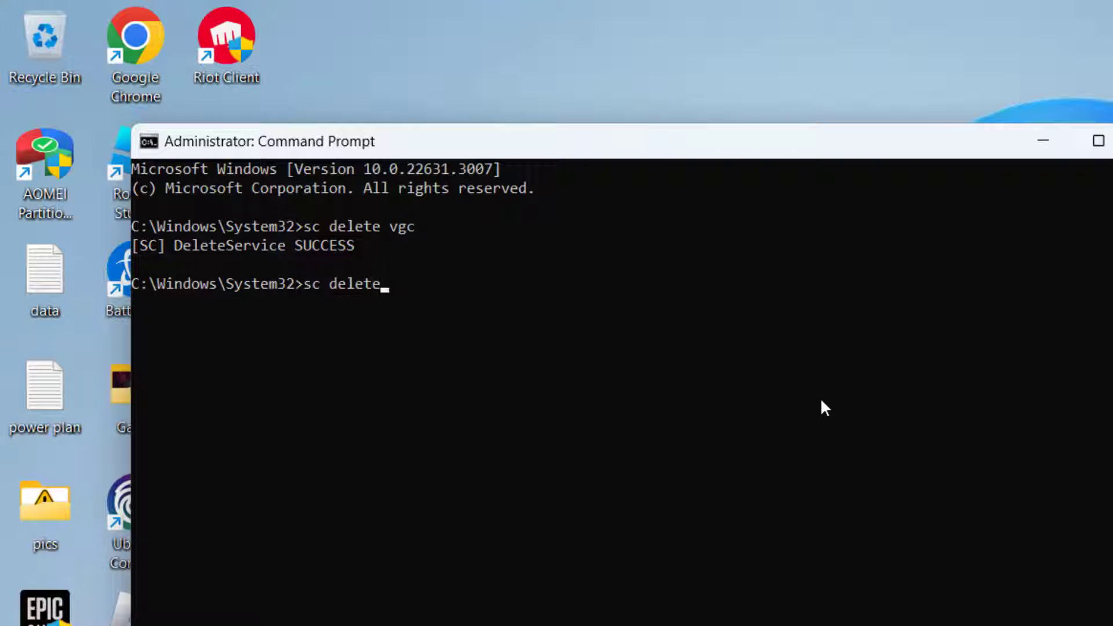
text( vgk)
key(Return)
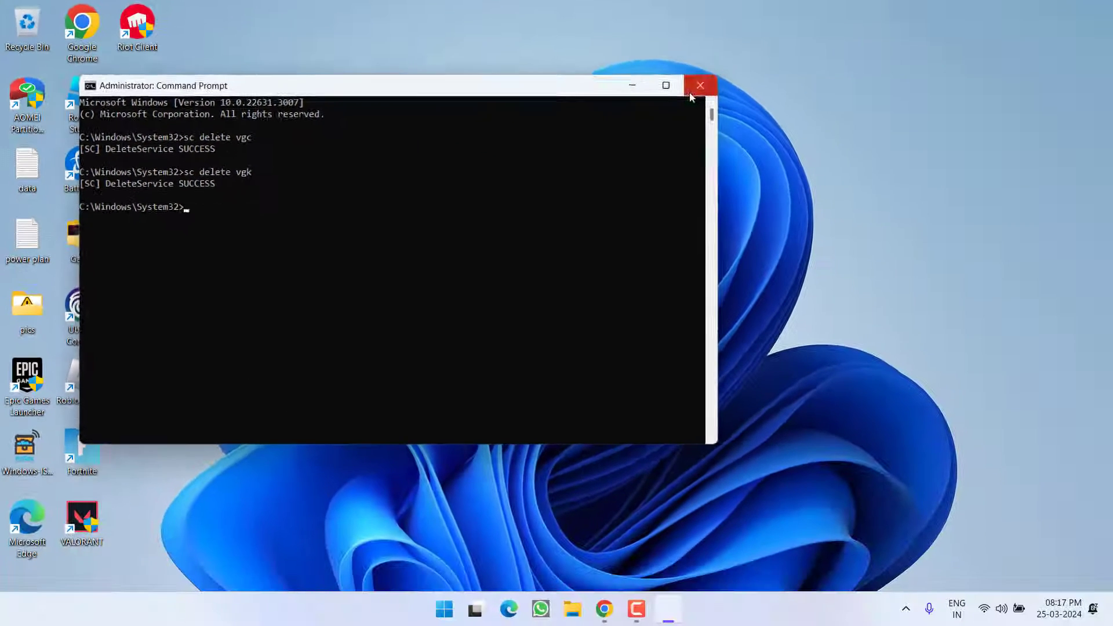
Close Command Prompt and exit the Riot Games client from the hidden tray icons
click(1112, 141)
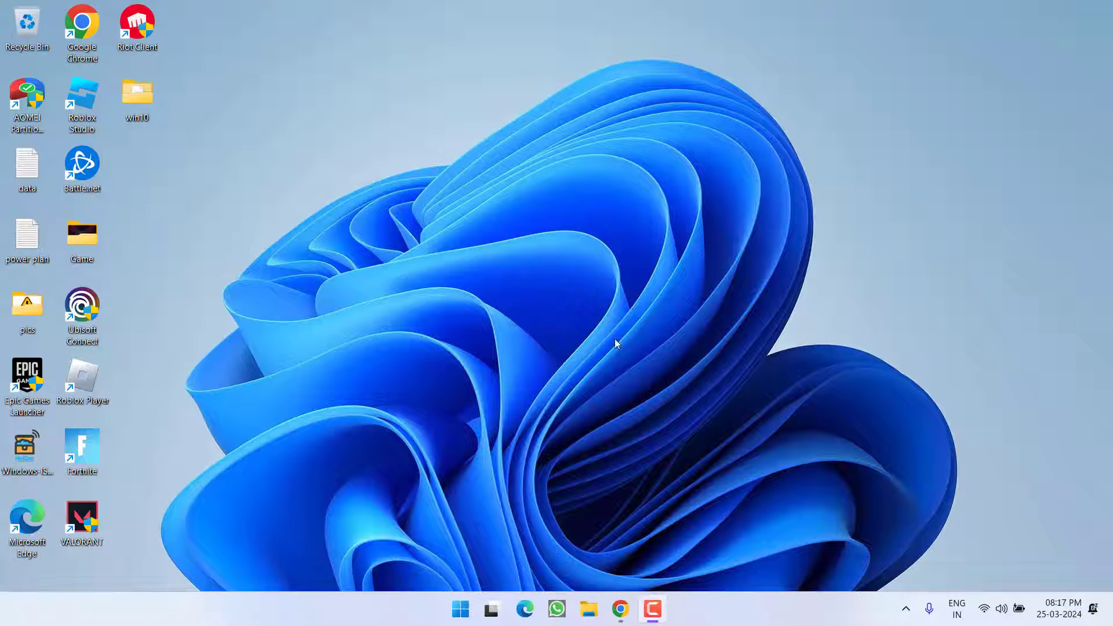
click(906, 609)
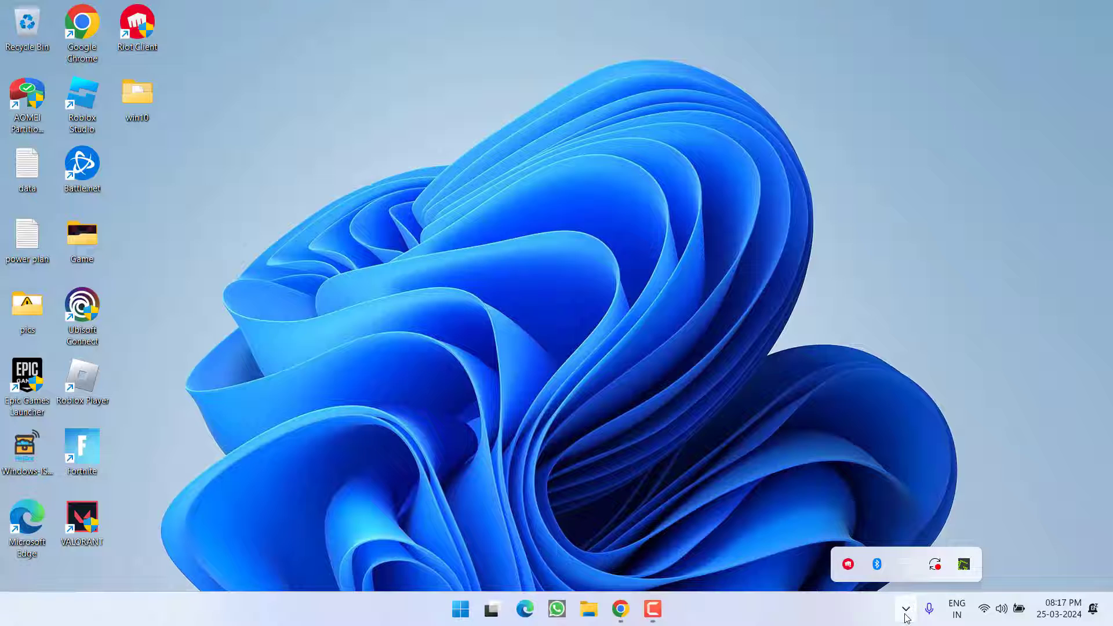
right_click(849, 568)
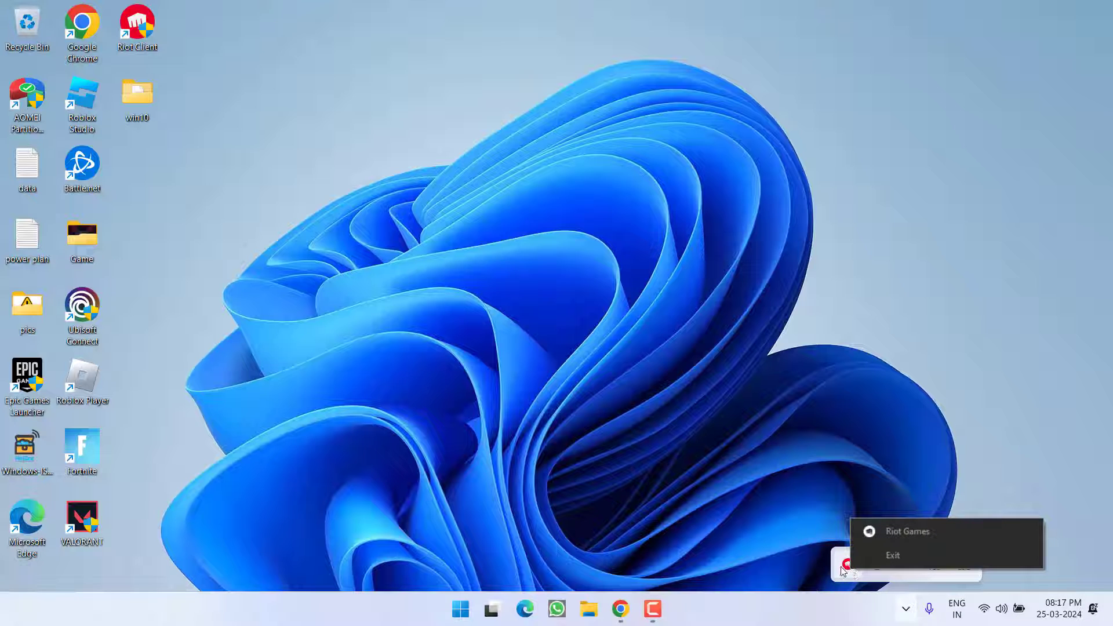
click(878, 555)
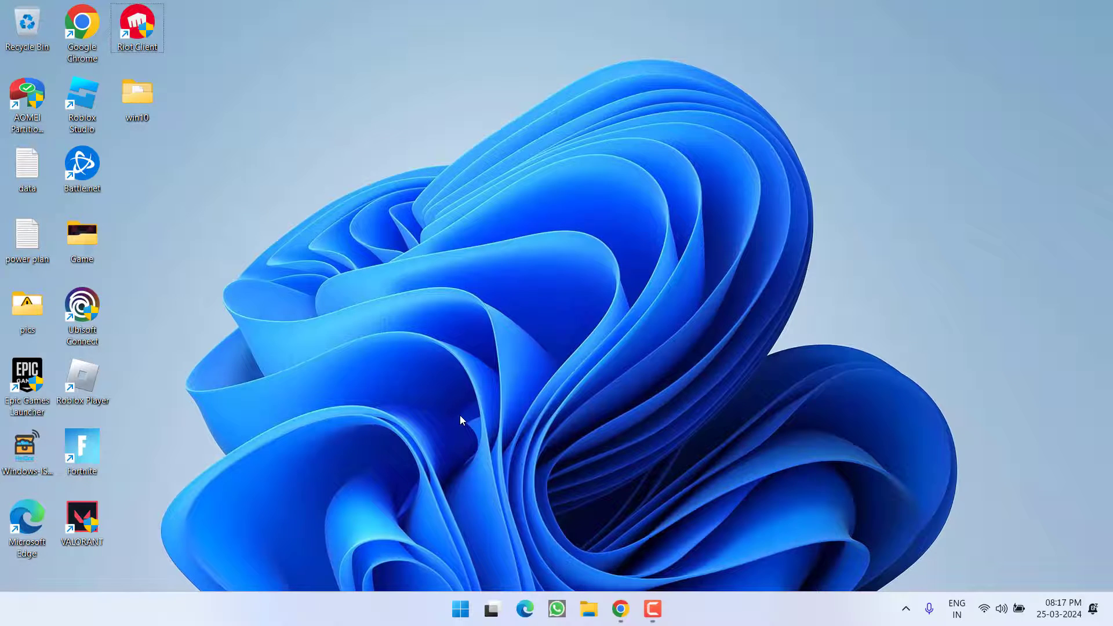
key(super+e)
double_click(538, 215)
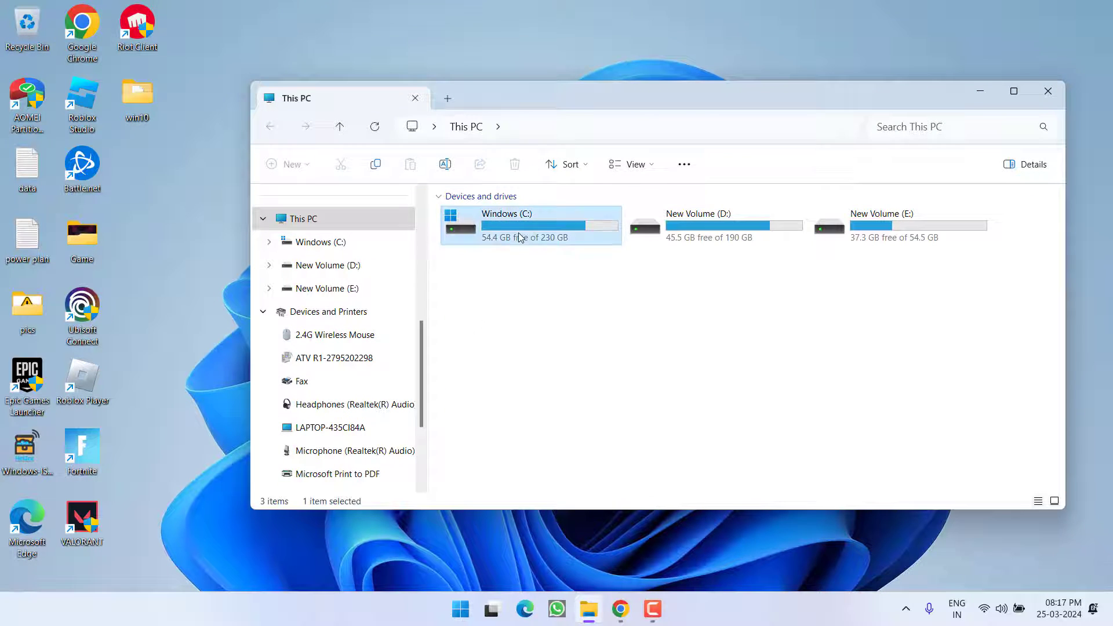
key(p)
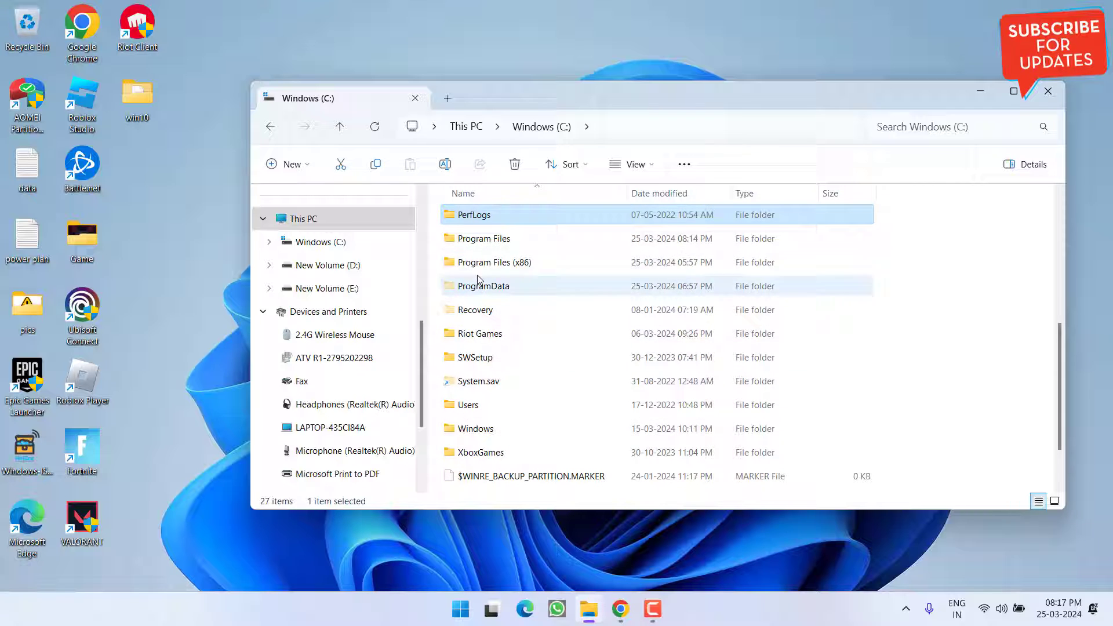
double_click(496, 239)
click(469, 293)
key(r)
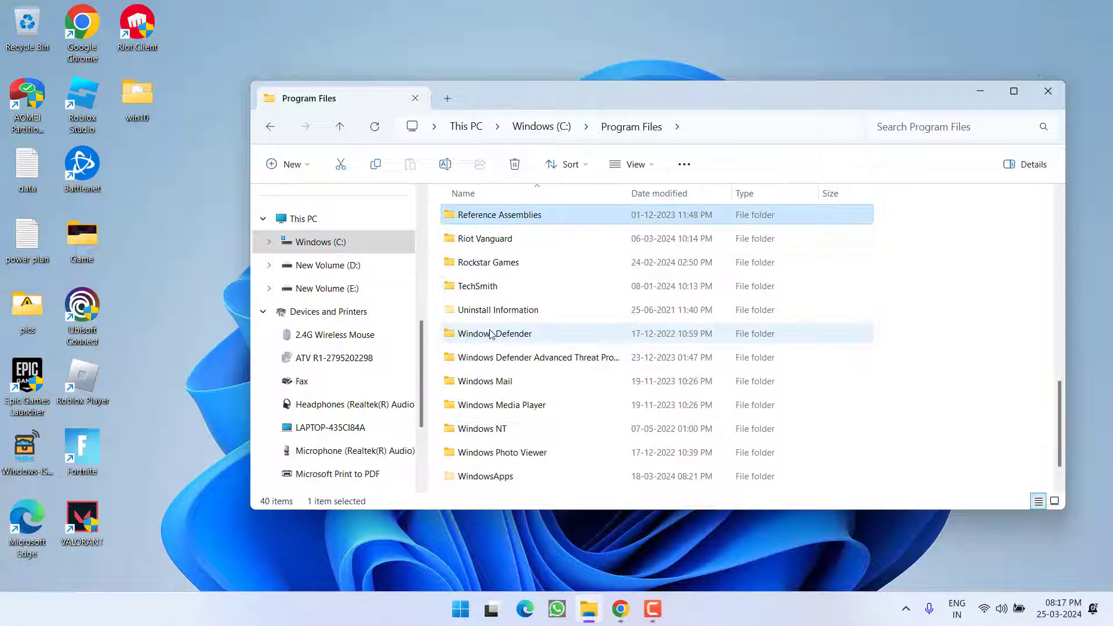
click(510, 242)
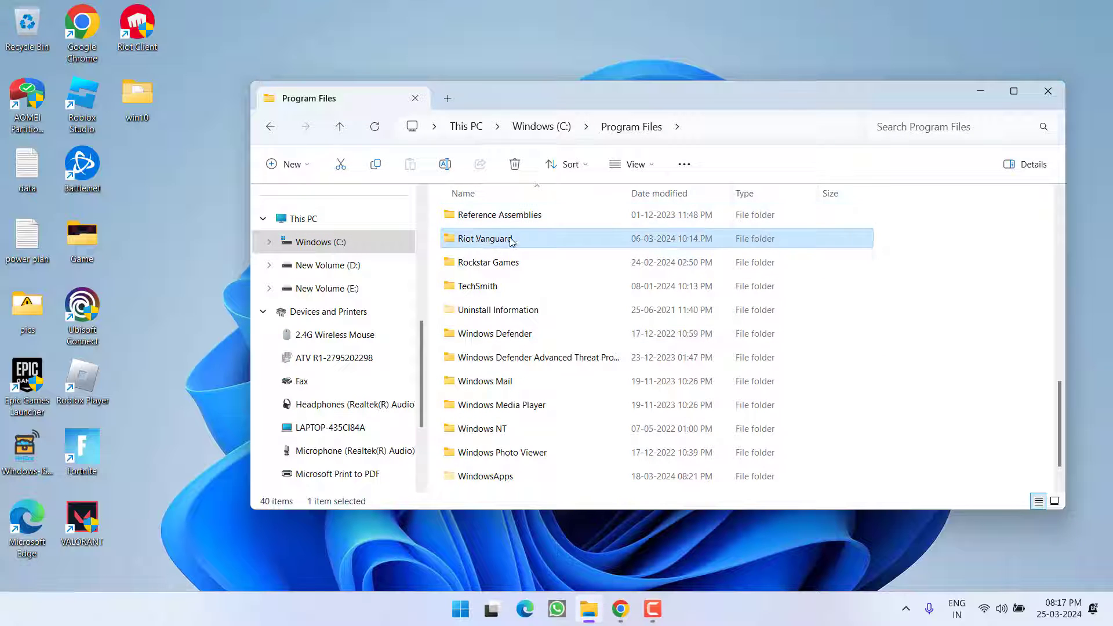
right_click(480, 241)
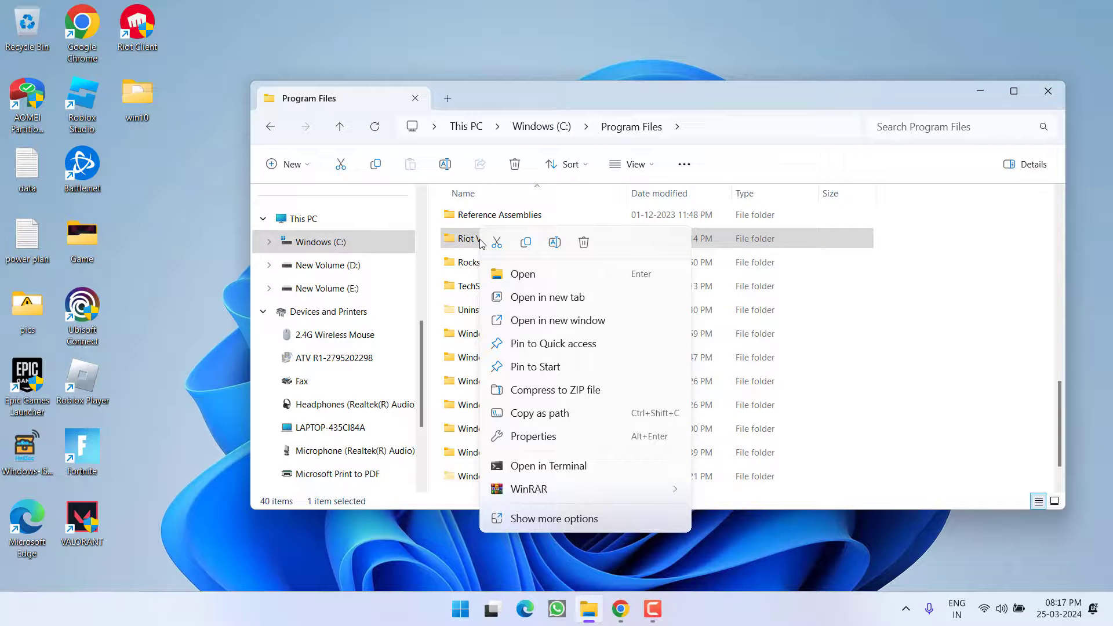
click(582, 242)
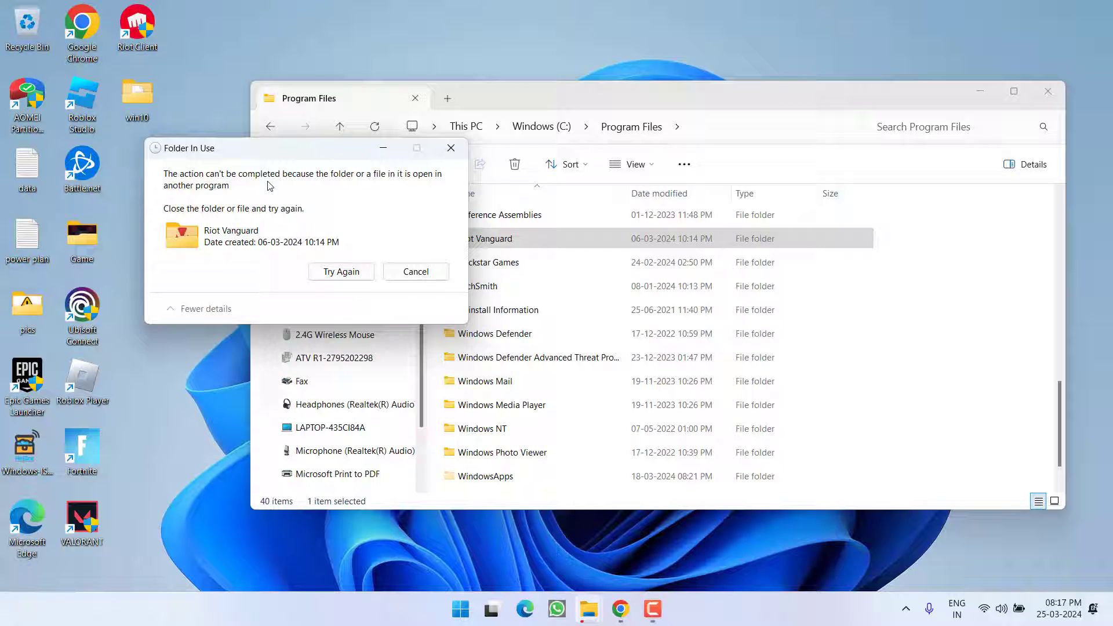
click(406, 275)
Close the file browser, launch Riot Client with admin approval, and sign in with Google
click(1044, 93)
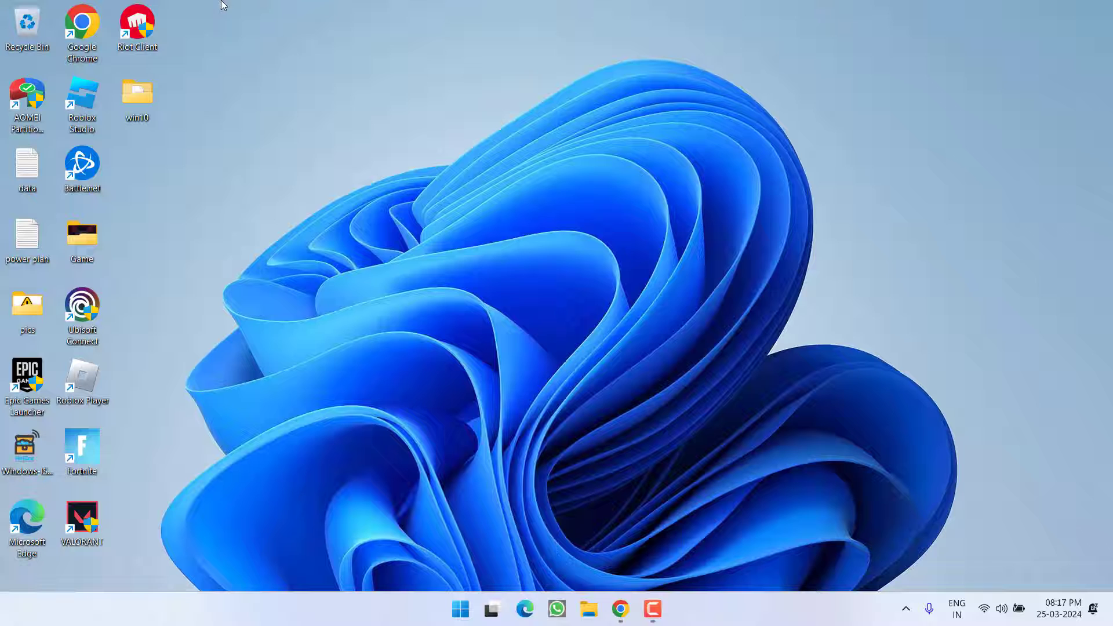
double_click(151, 31)
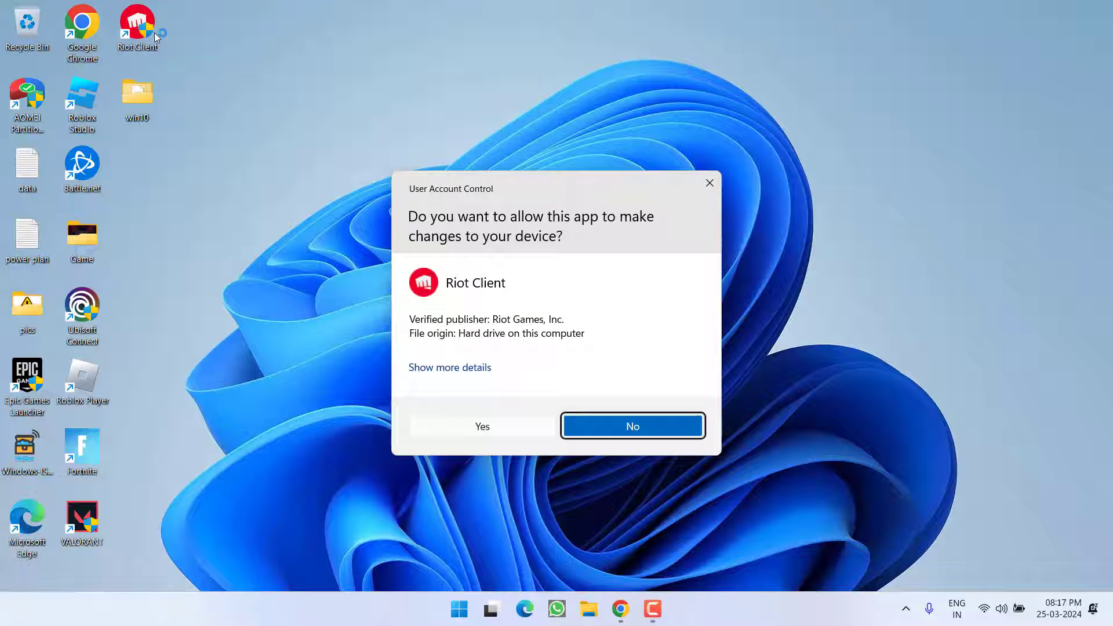
click(468, 436)
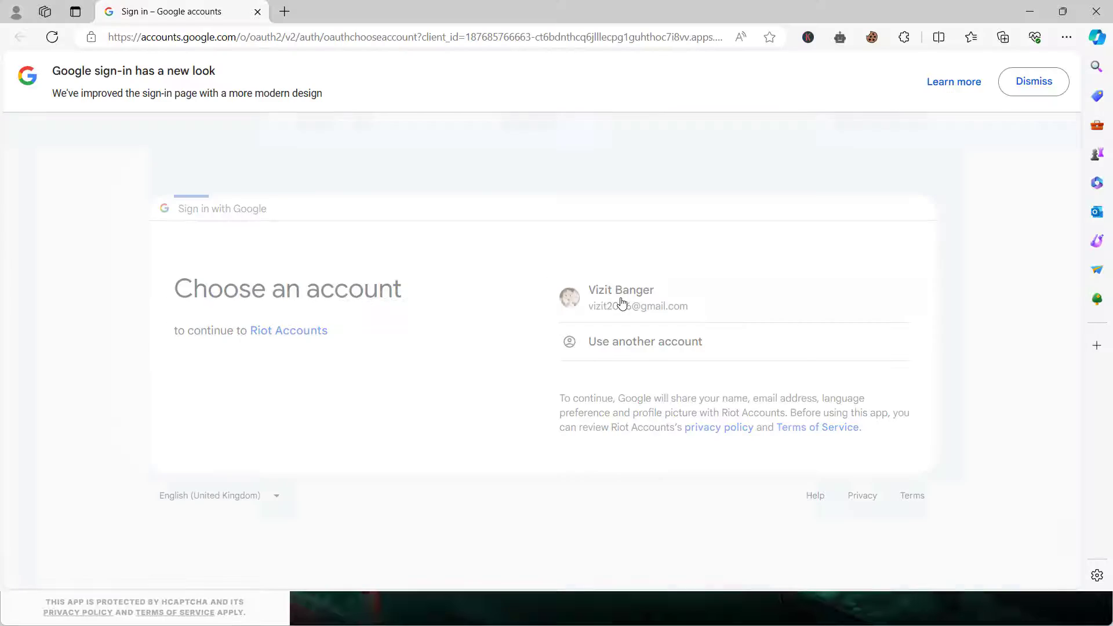
click(621, 301)
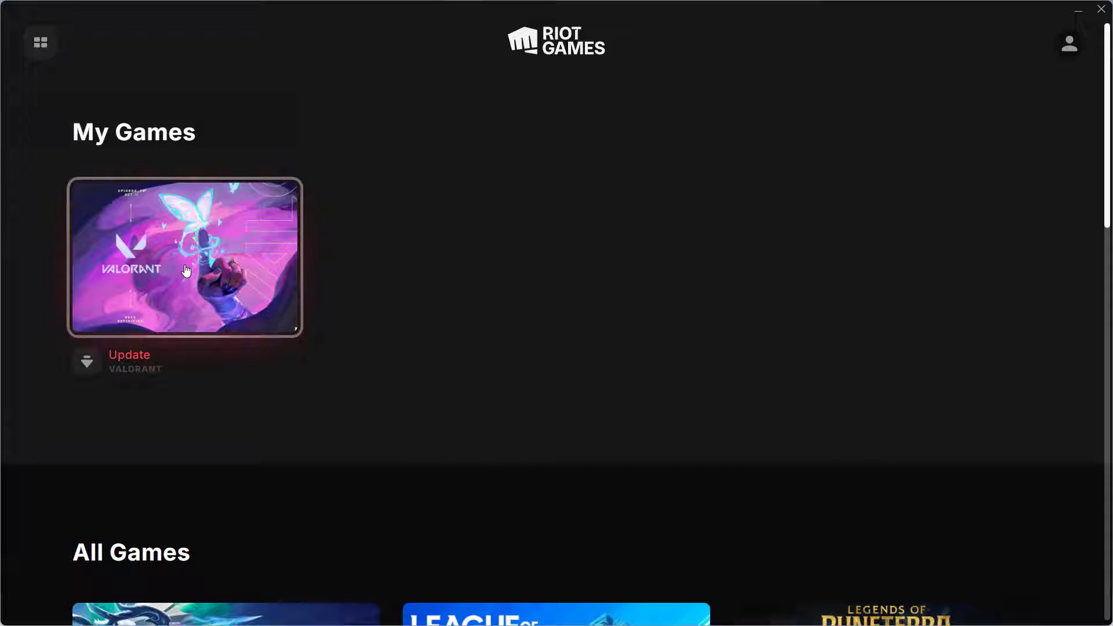
Start the VALORANT update download and minimize Riot Client
click(143, 365)
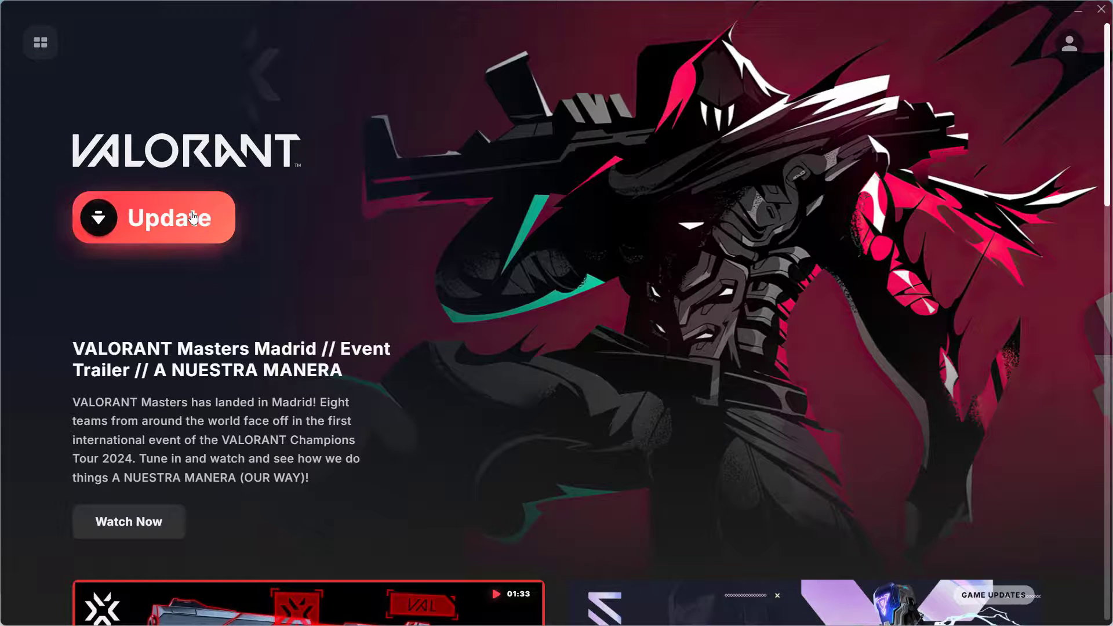
click(194, 220)
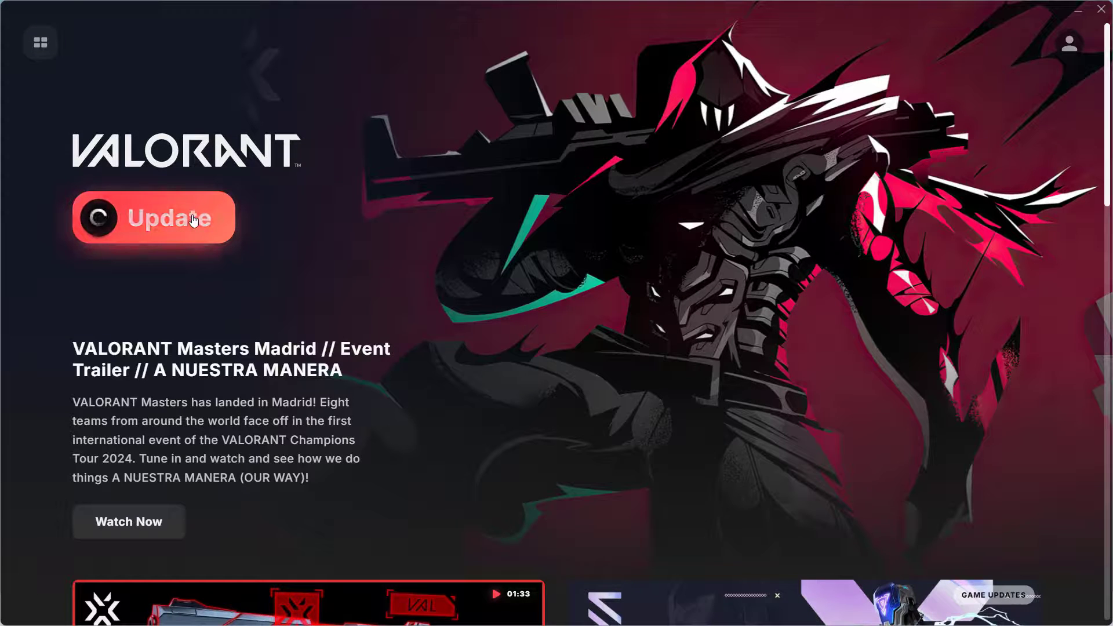
click(1075, 11)
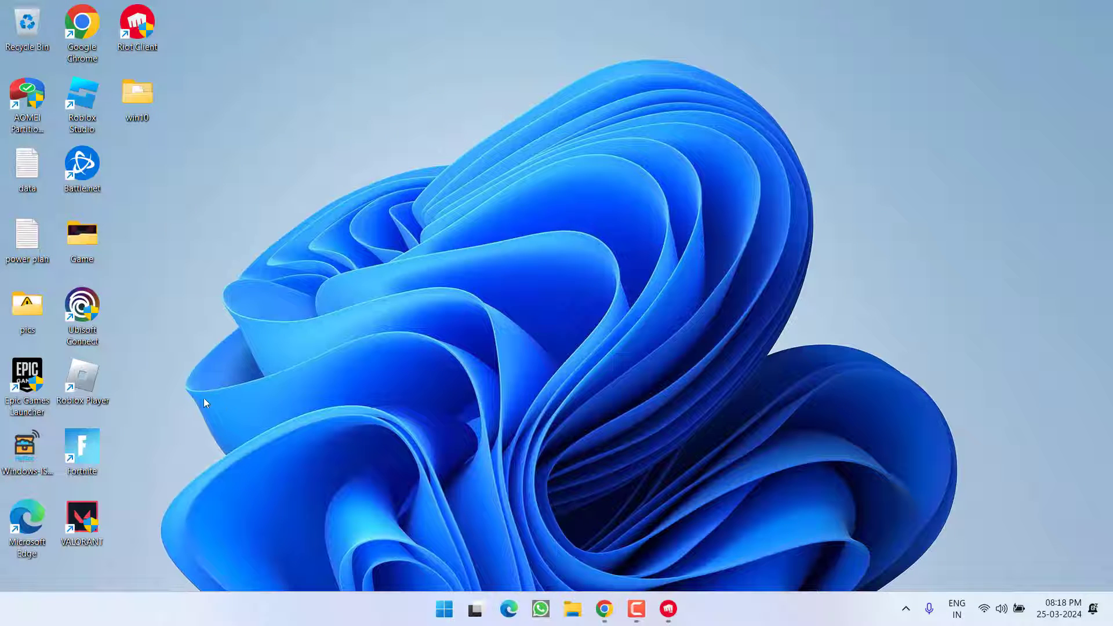
Launch System Configuration with msconfig from Run and show its Services tab
right_click(444, 609)
click(399, 523)
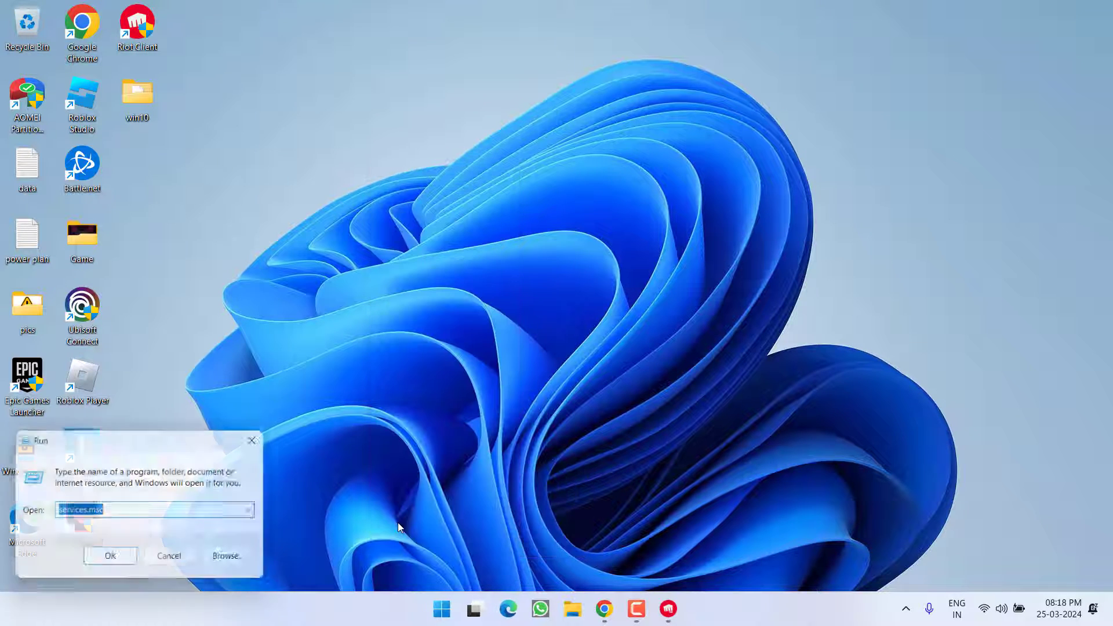
text(msconfig)
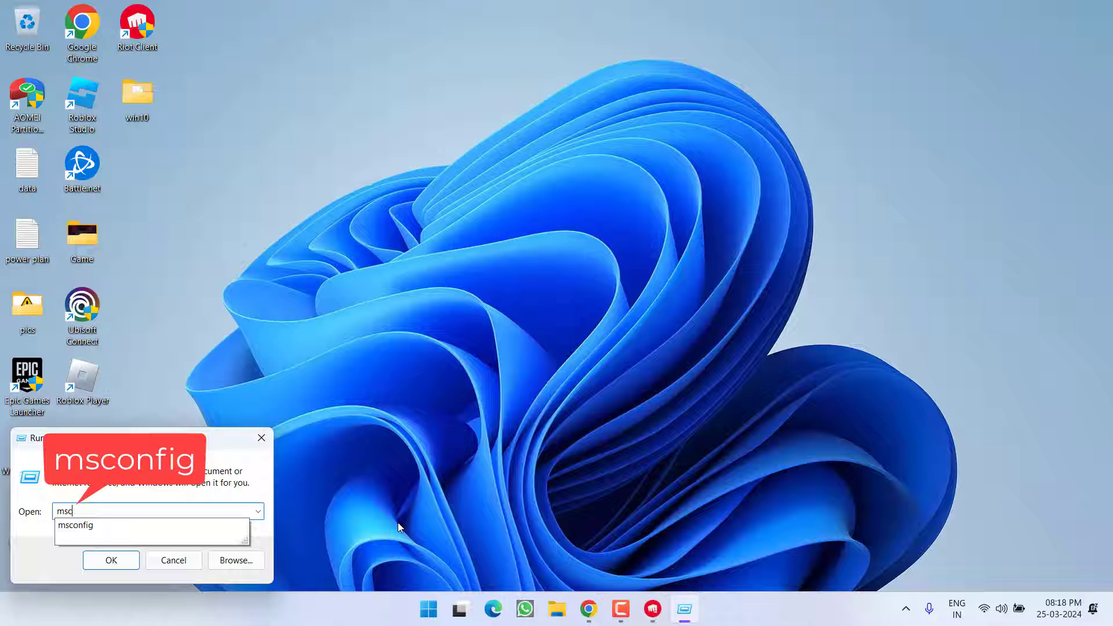
key(Return)
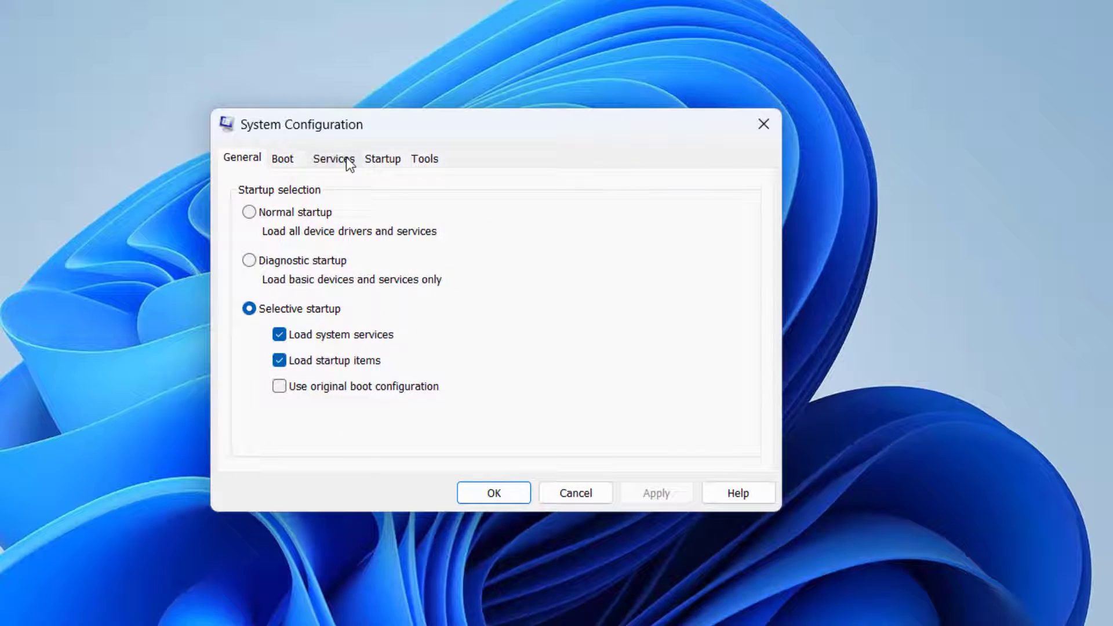
click(339, 162)
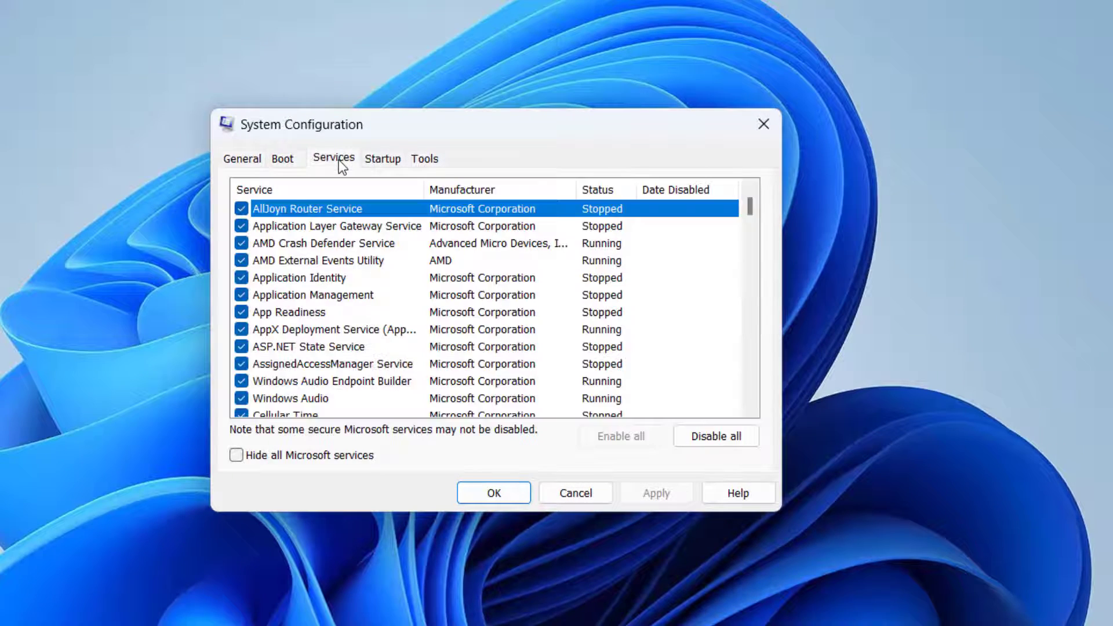
Hide all Microsoft services, untick and re-tick vgc to keep it enabled, then Cancel
click(290, 458)
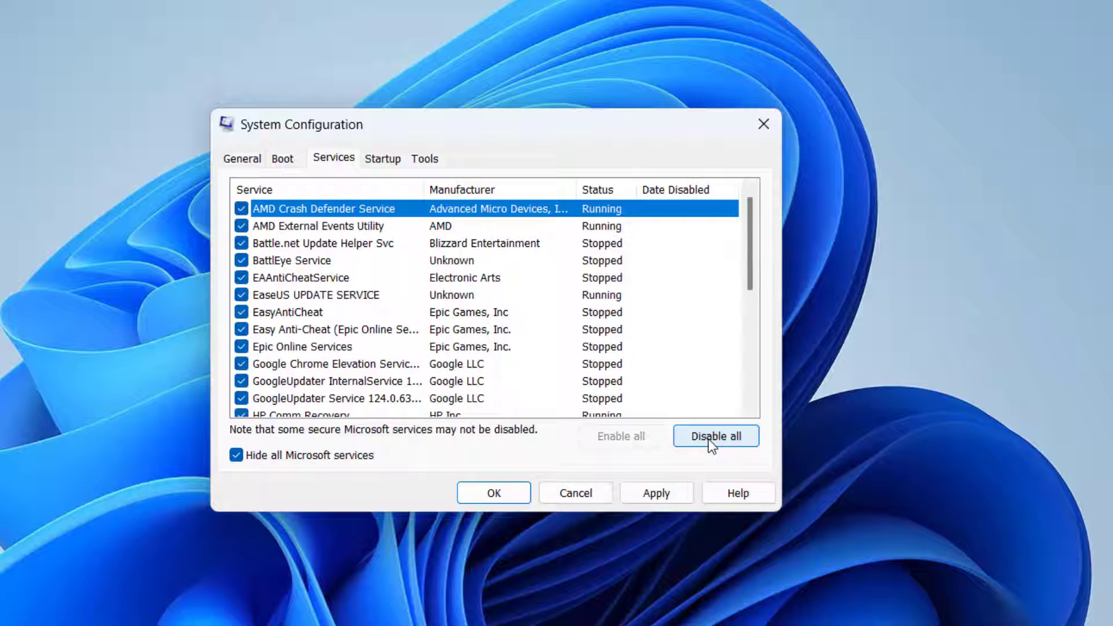
scroll(325, 304, down, 5)
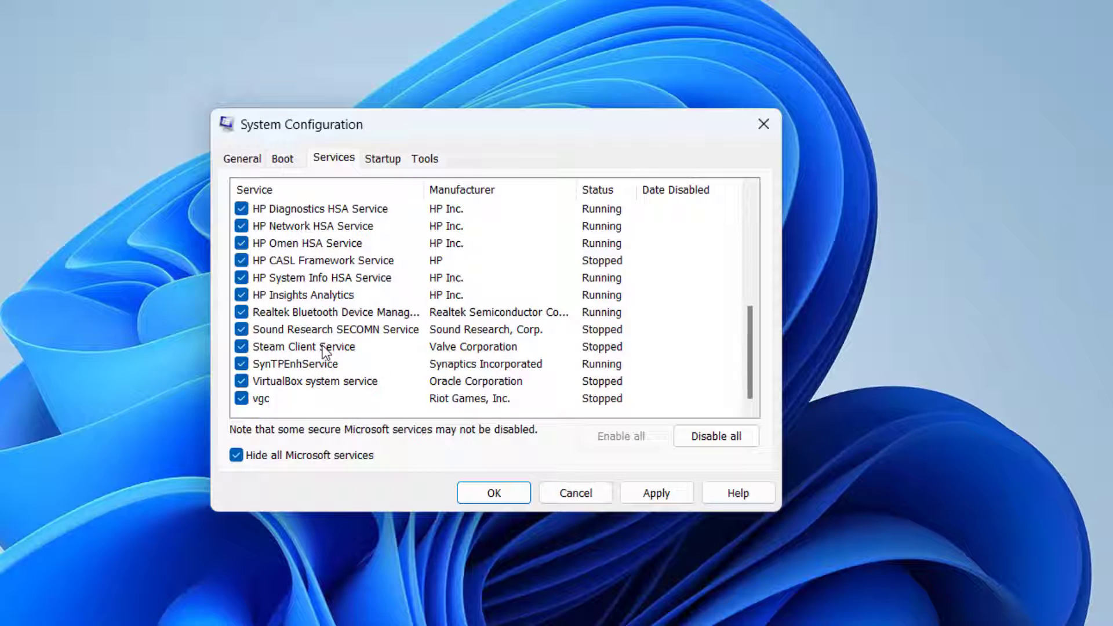
click(277, 399)
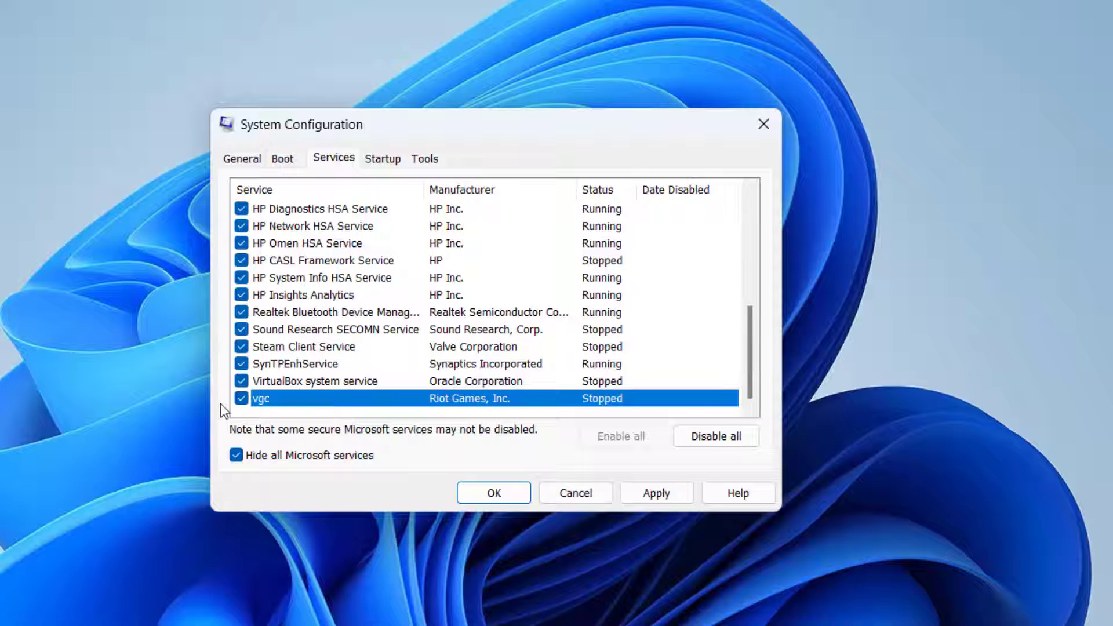
click(241, 398)
click(242, 400)
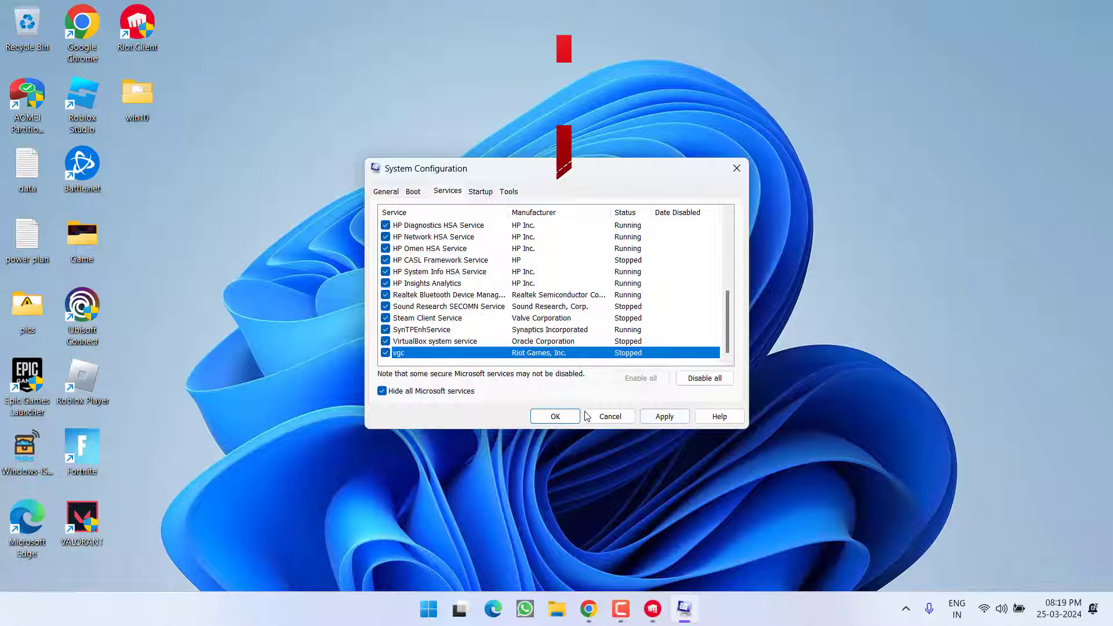
click(622, 421)
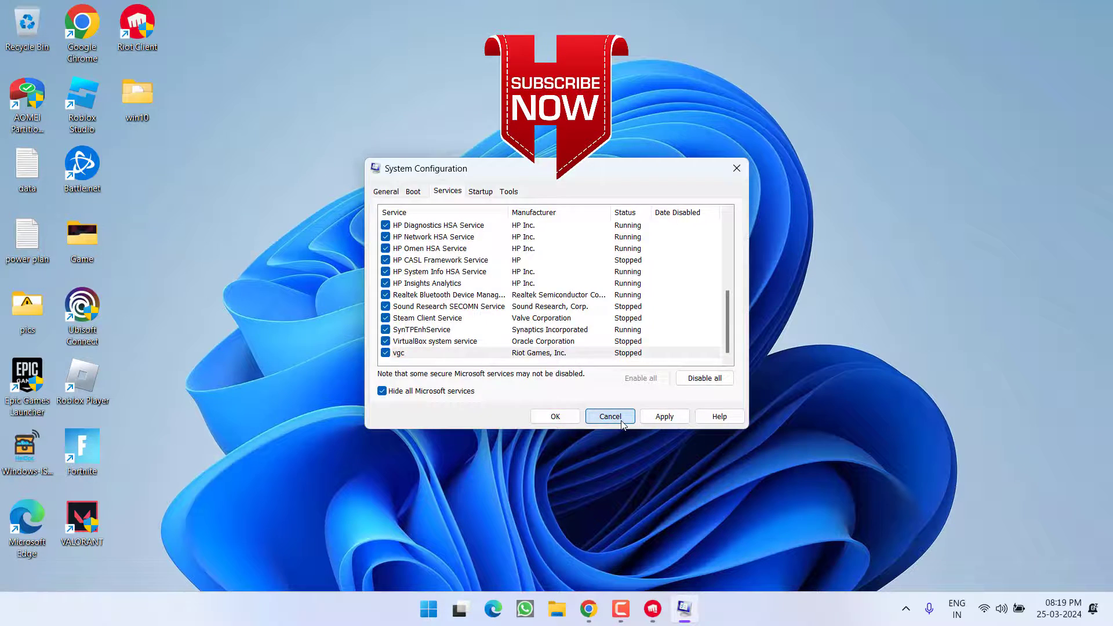